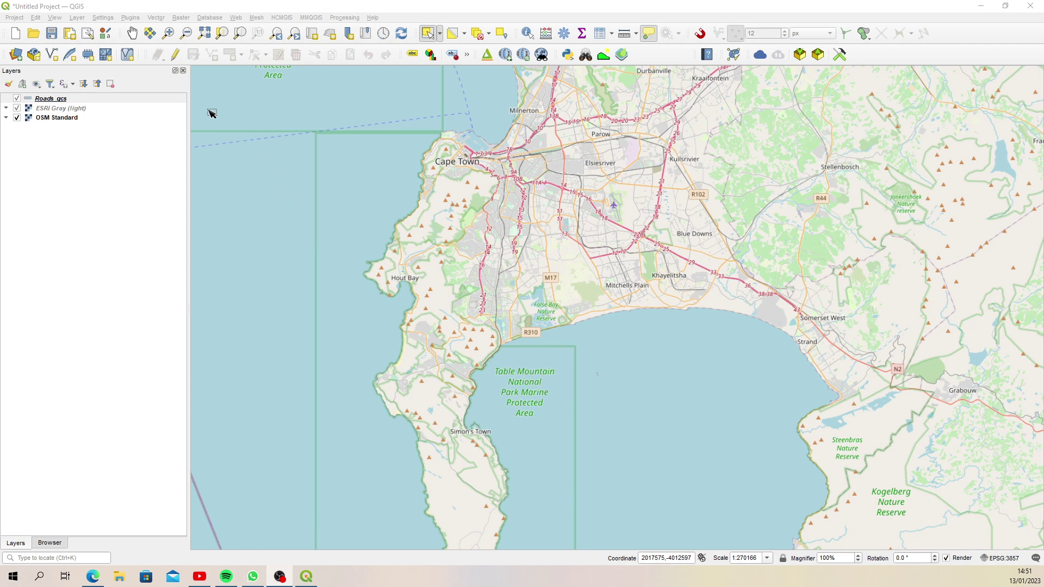
# - Zoom in on the Roads_gcs streets around Camps Bay to about 1:18885 scale
pyautogui.click(169, 35)
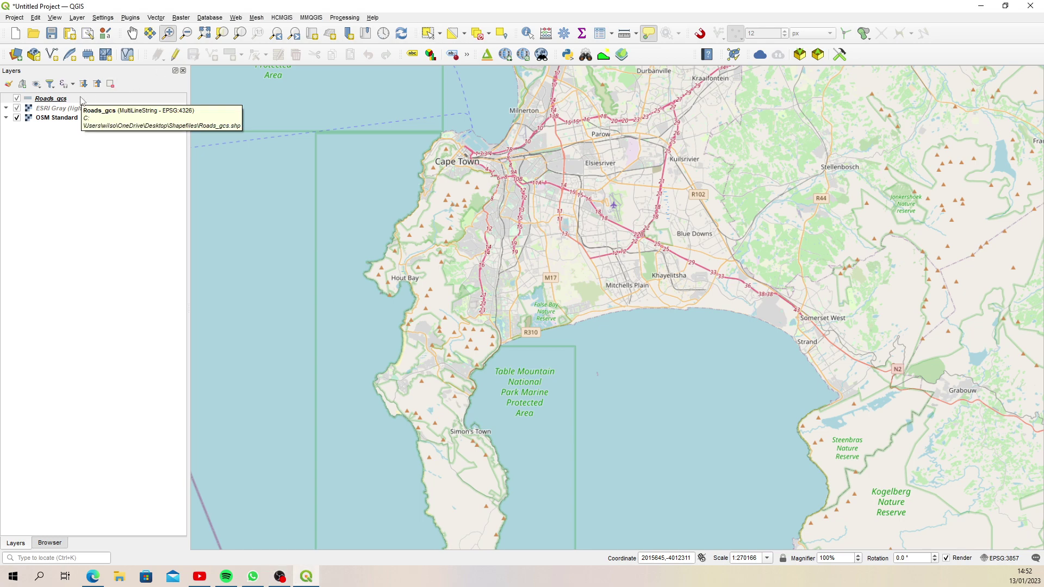
pyautogui.moveTo(336, 125); pyautogui.dragTo(558, 296)
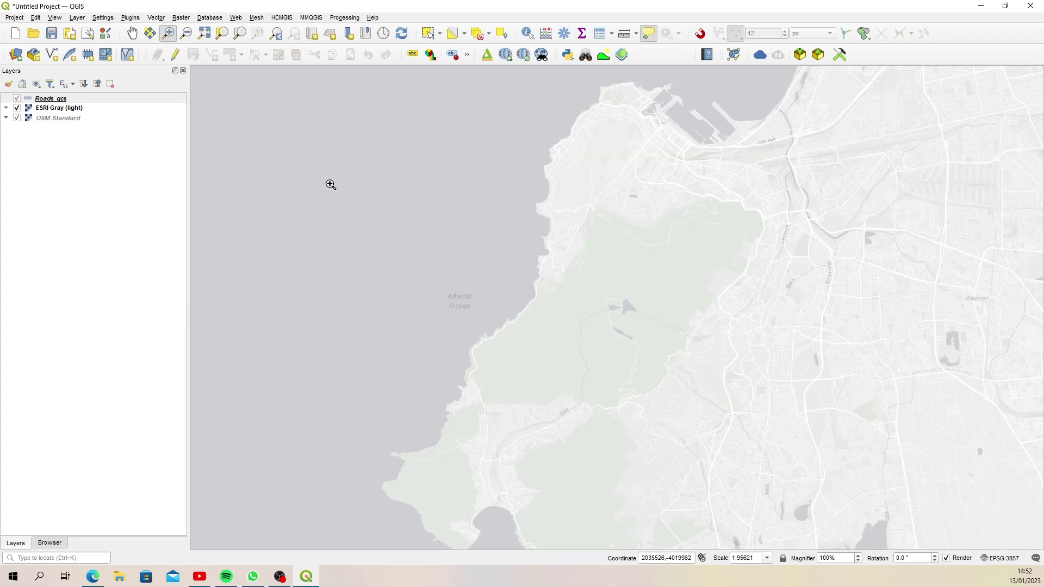
pyautogui.moveTo(417, 147); pyautogui.dragTo(696, 384)
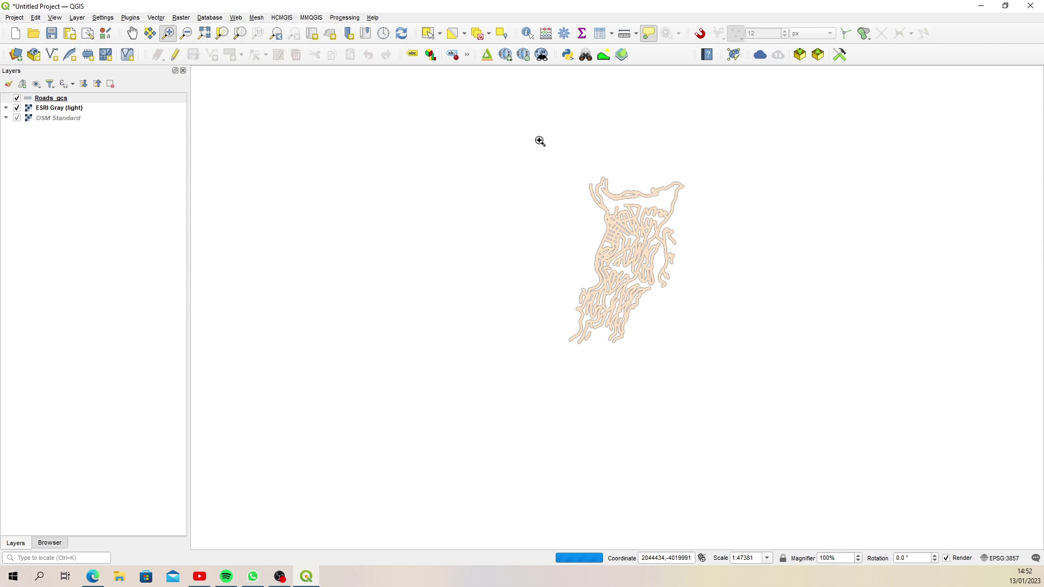
pyautogui.moveTo(520, 137); pyautogui.dragTo(776, 408)
pyautogui.moveTo(430, 119); pyautogui.dragTo(745, 471)
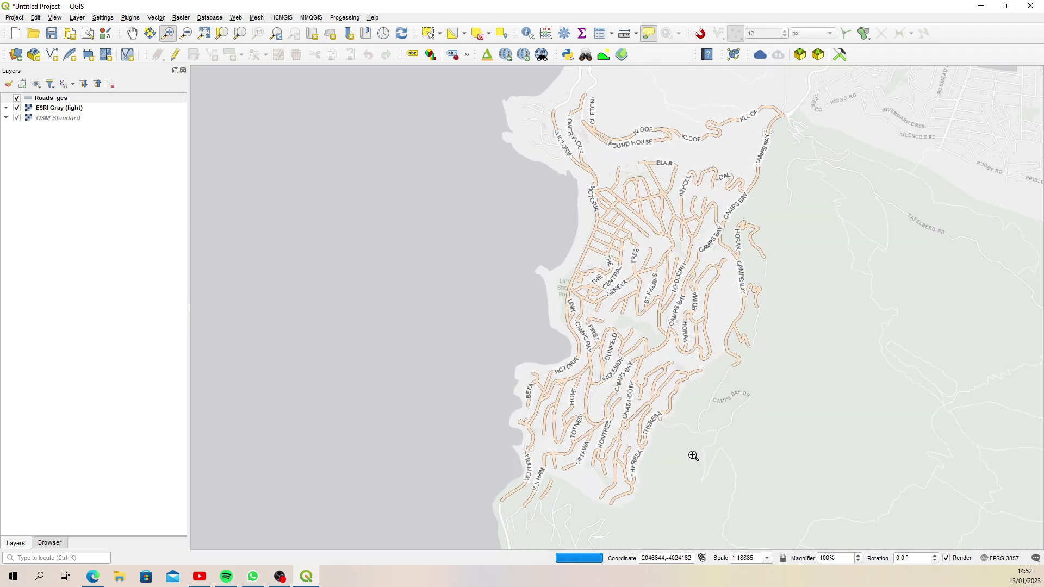
# - Open the Roads_gcs attribute table and turn on editing
pyautogui.click(108, 101)
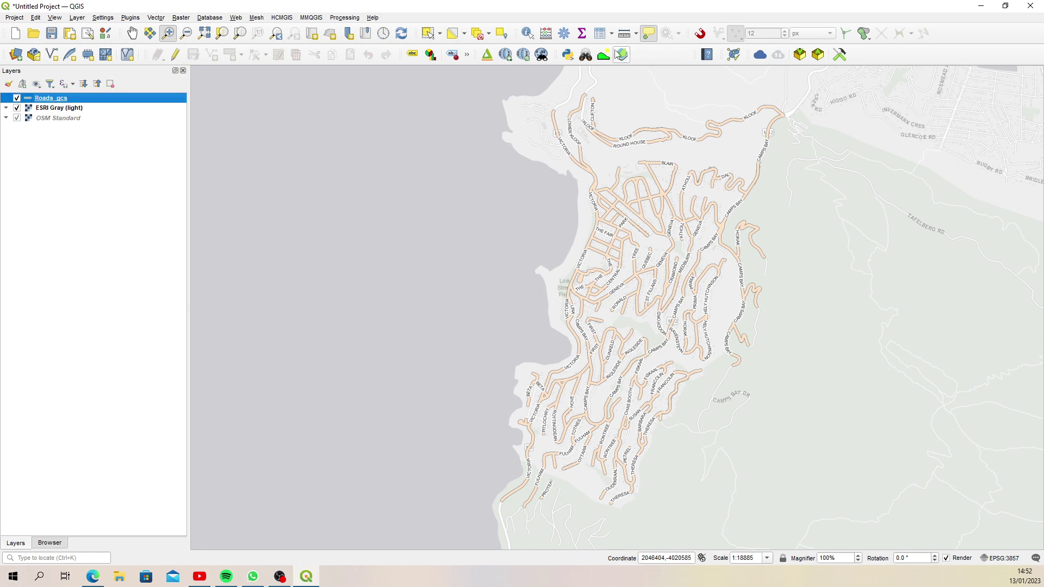
pyautogui.click(600, 34)
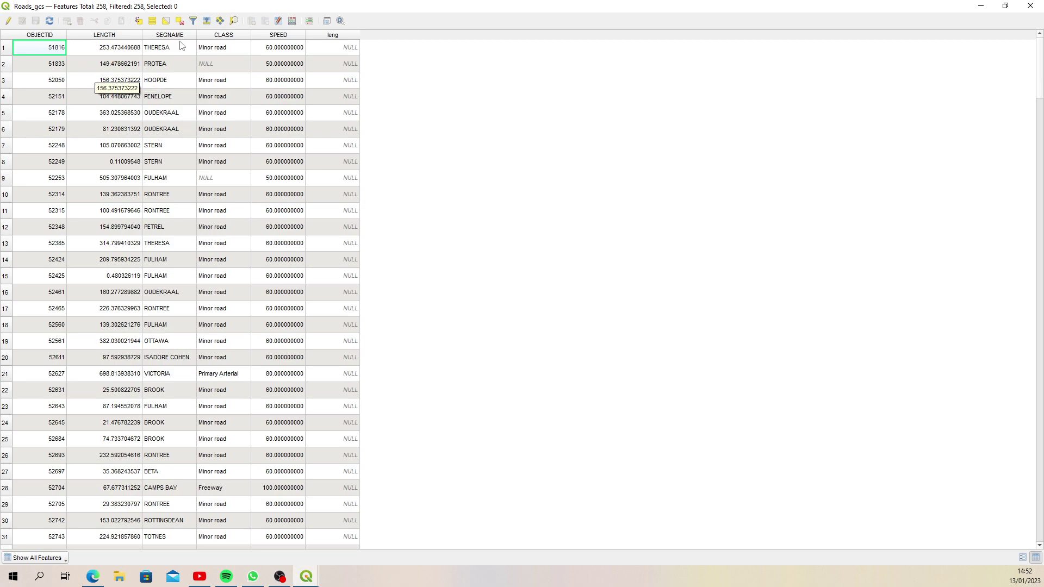
pyautogui.click(5, 22)
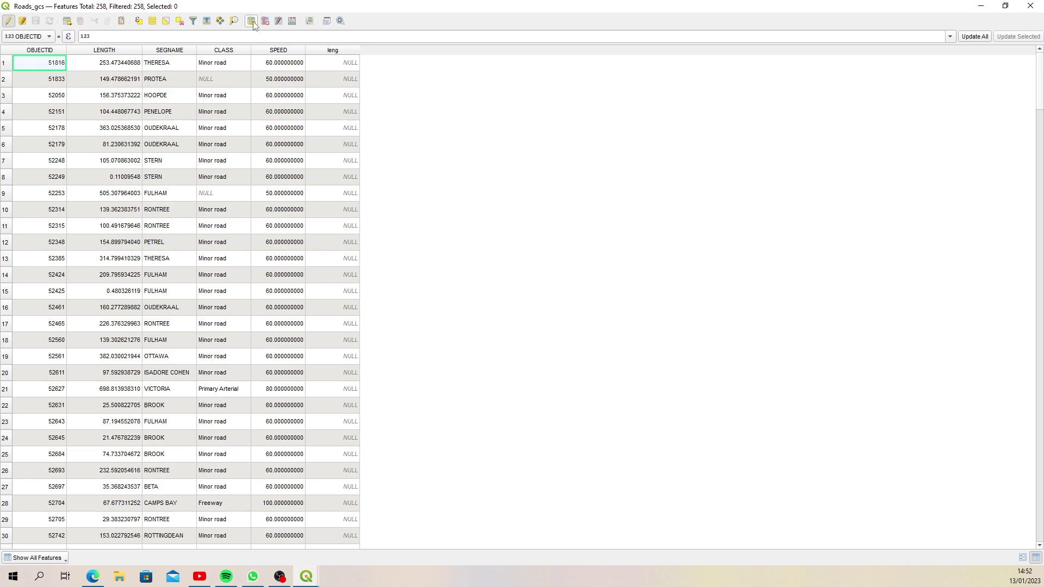
# - Delete the empty leng field from the Roads_gcs table
pyautogui.click(253, 21)
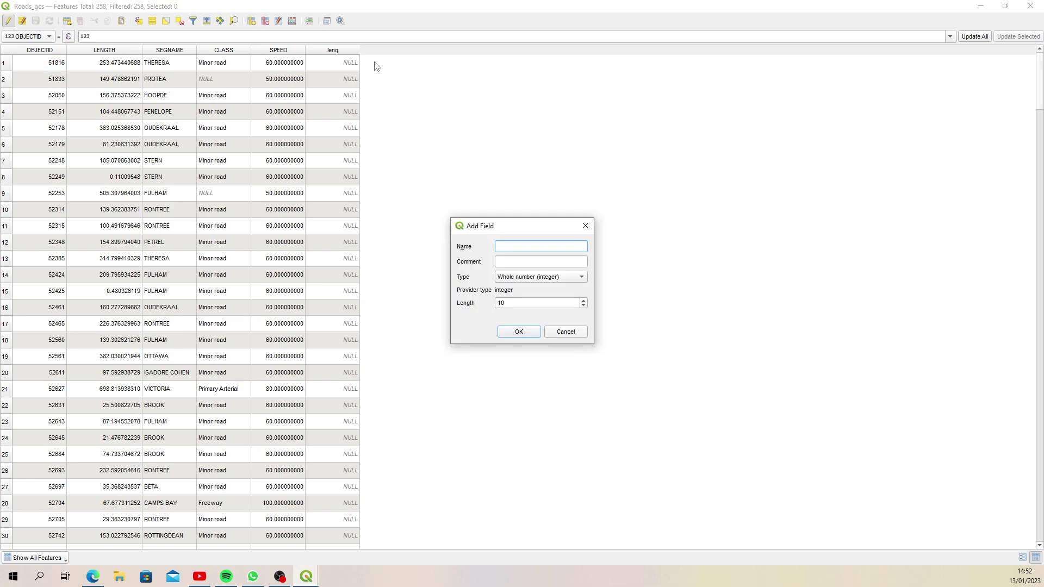
pyautogui.click(586, 224)
pyautogui.click(265, 20)
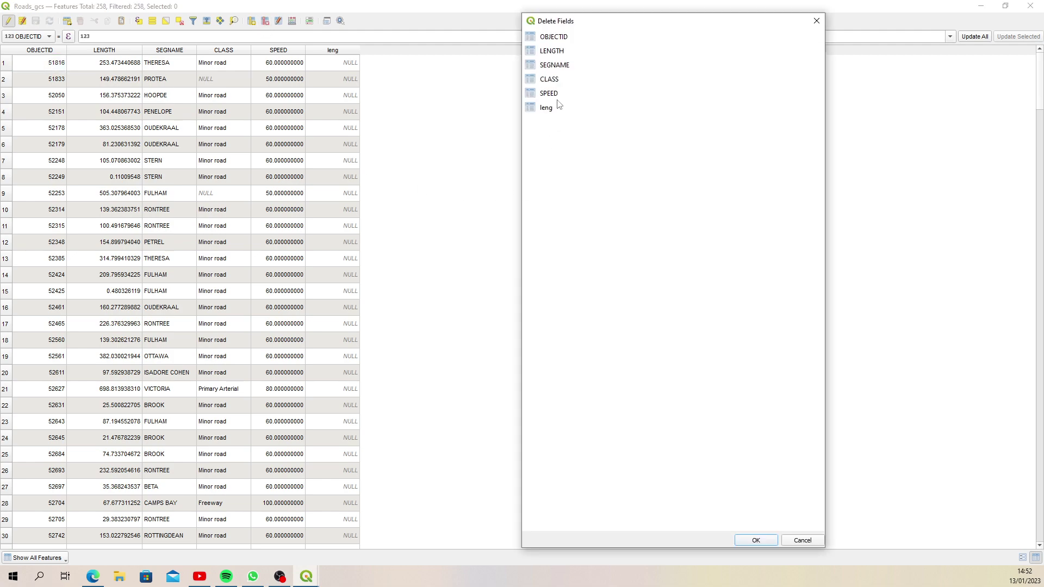
pyautogui.click(559, 106)
pyautogui.click(759, 544)
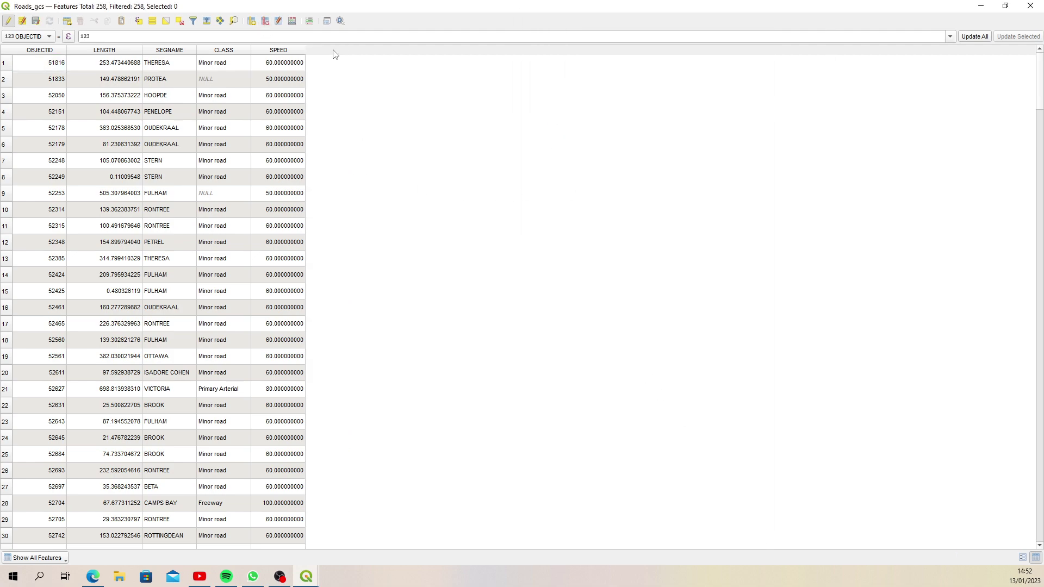
# - Add a DIST field of type Decimal number (real), length 10, precision 3
pyautogui.click(252, 22)
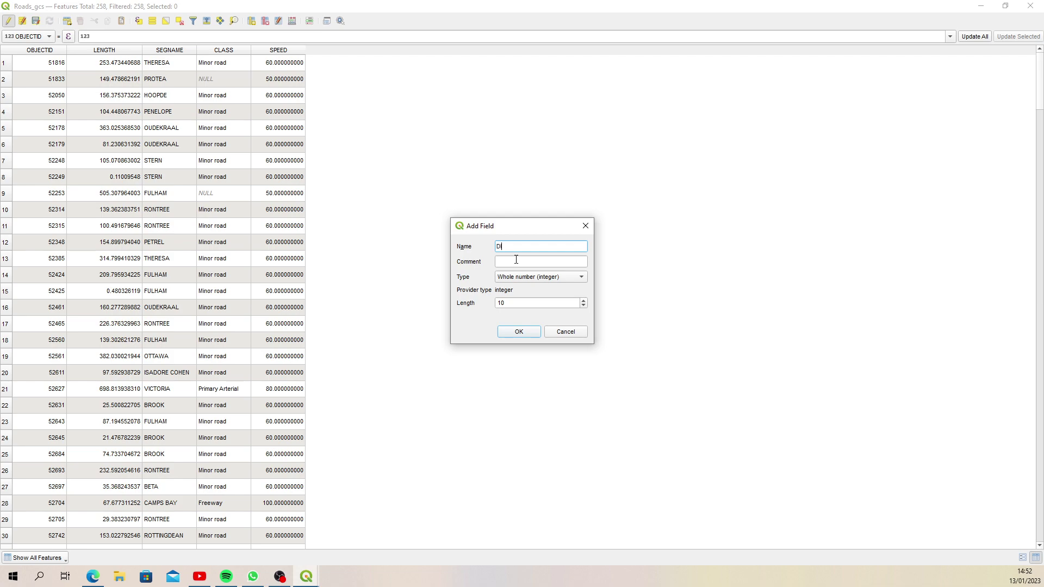
pyautogui.click(532, 275)
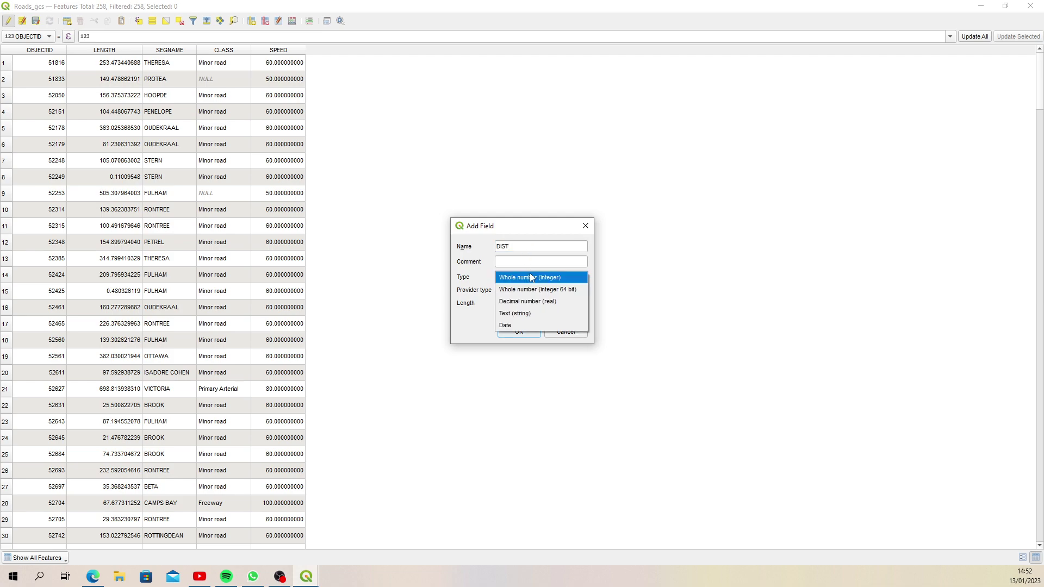
pyautogui.click(527, 304)
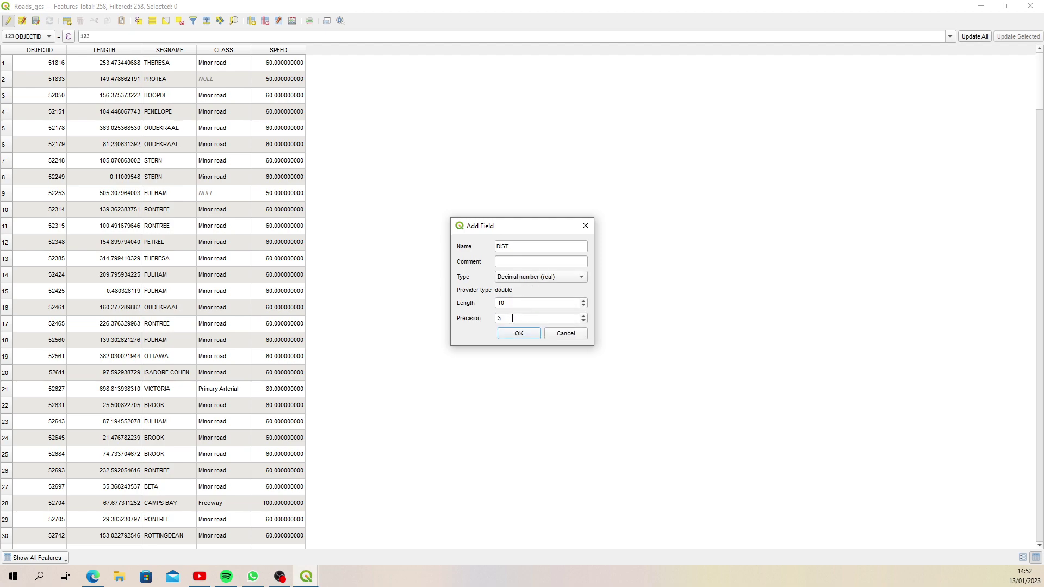
pyautogui.click(519, 334)
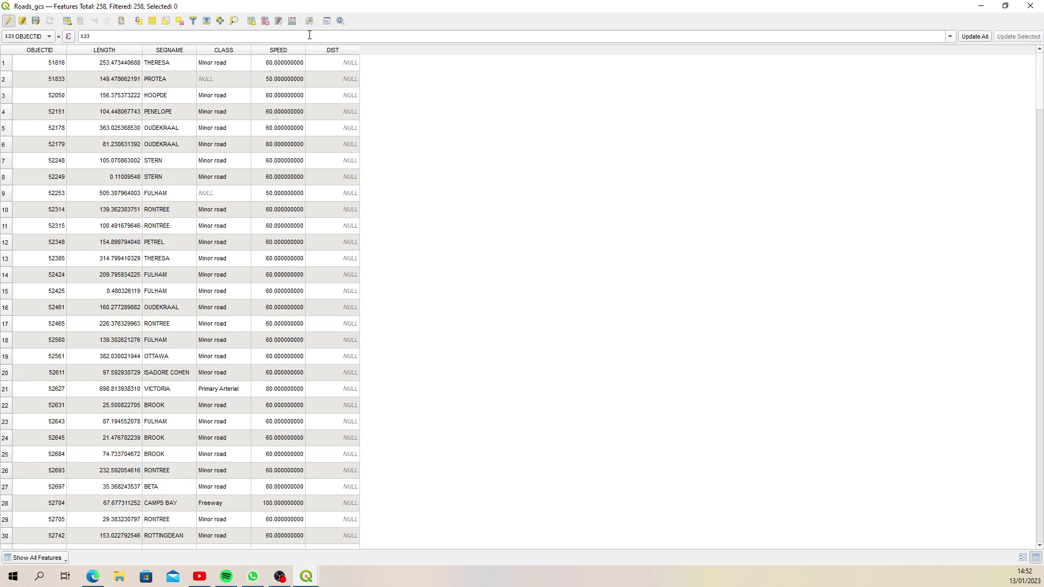
# - Update the existing DIST field with the $length expression in the Field Calculator
pyautogui.click(292, 22)
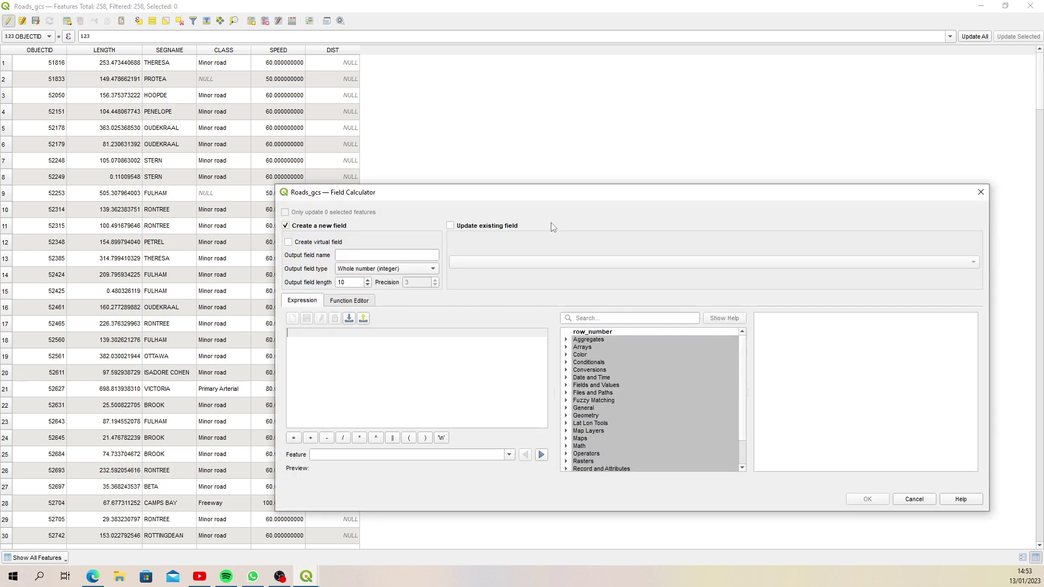
pyautogui.click(450, 226)
pyautogui.click(503, 263)
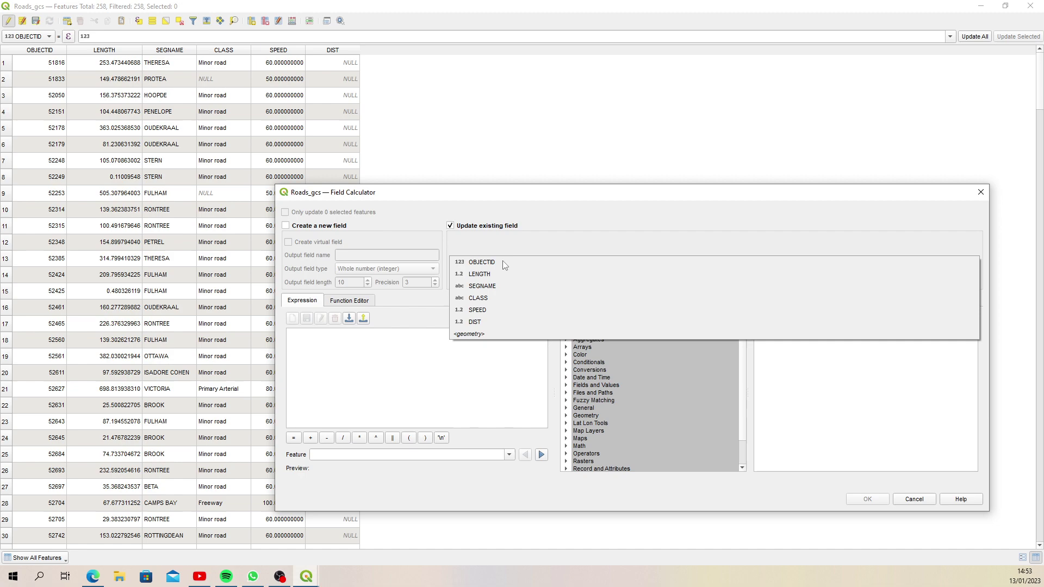
pyautogui.click(493, 322)
pyautogui.click(438, 356)
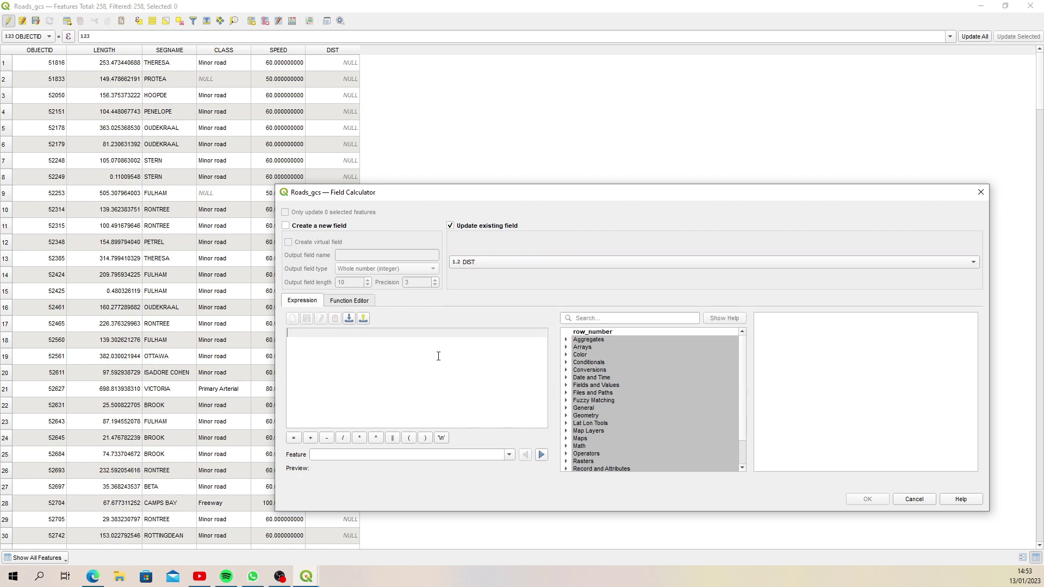
pyautogui.write('$length')
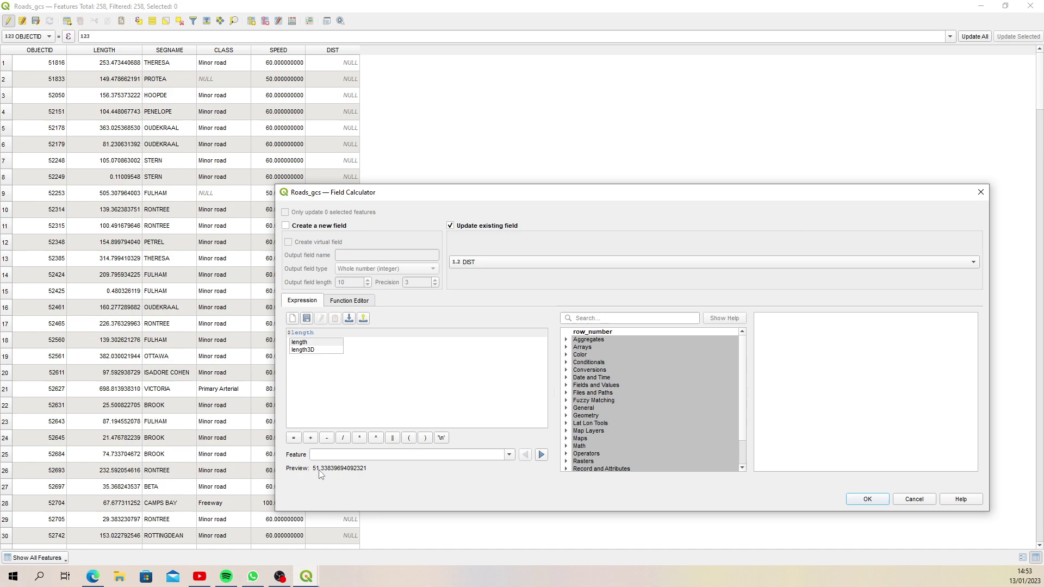
pyautogui.click(862, 499)
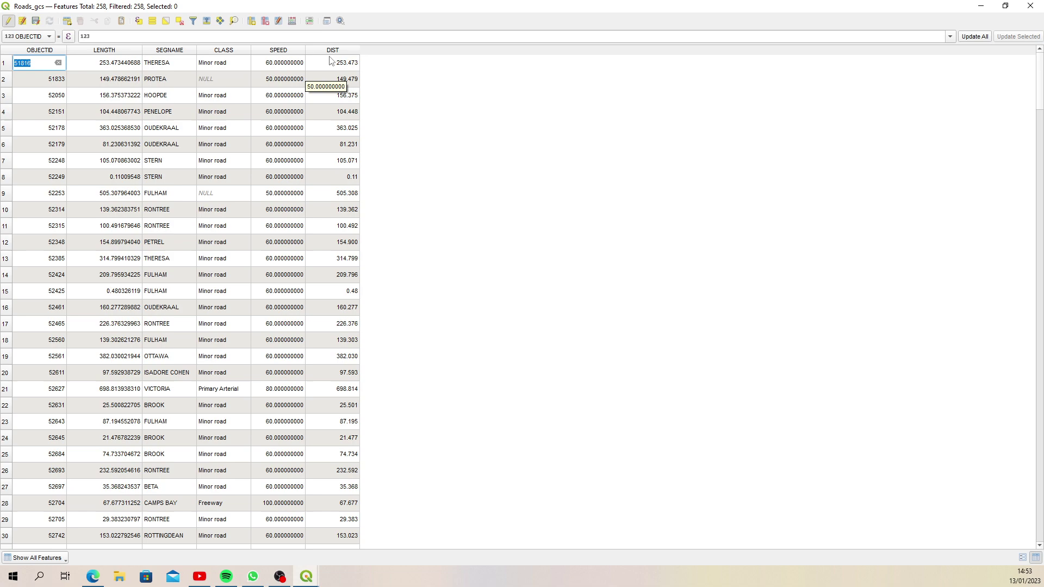
# - Stop editing, save the Roads_gcs edits, and close the attribute table
pyautogui.click(9, 21)
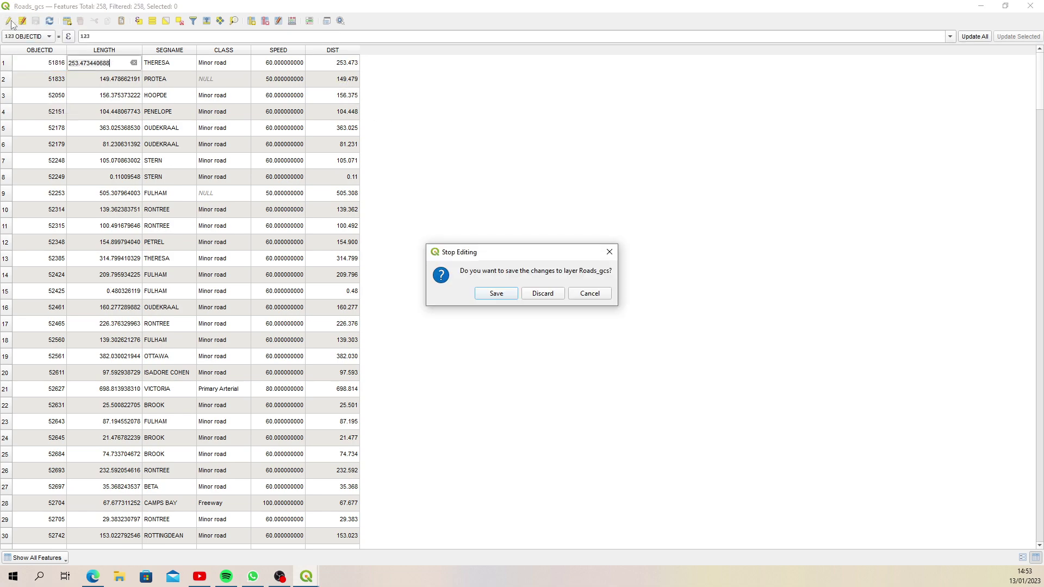
pyautogui.click(504, 294)
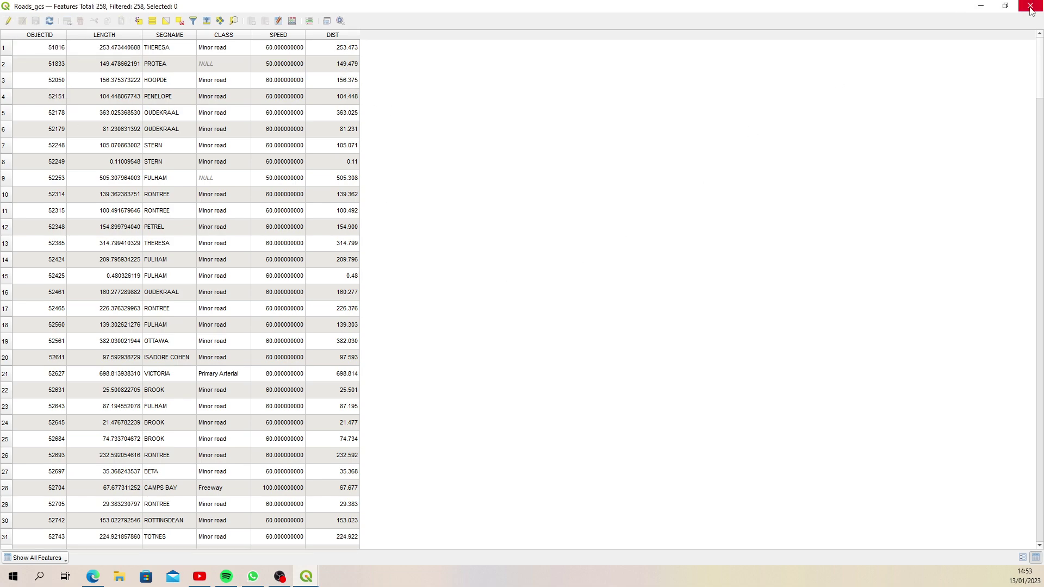
pyautogui.click(1031, 8)
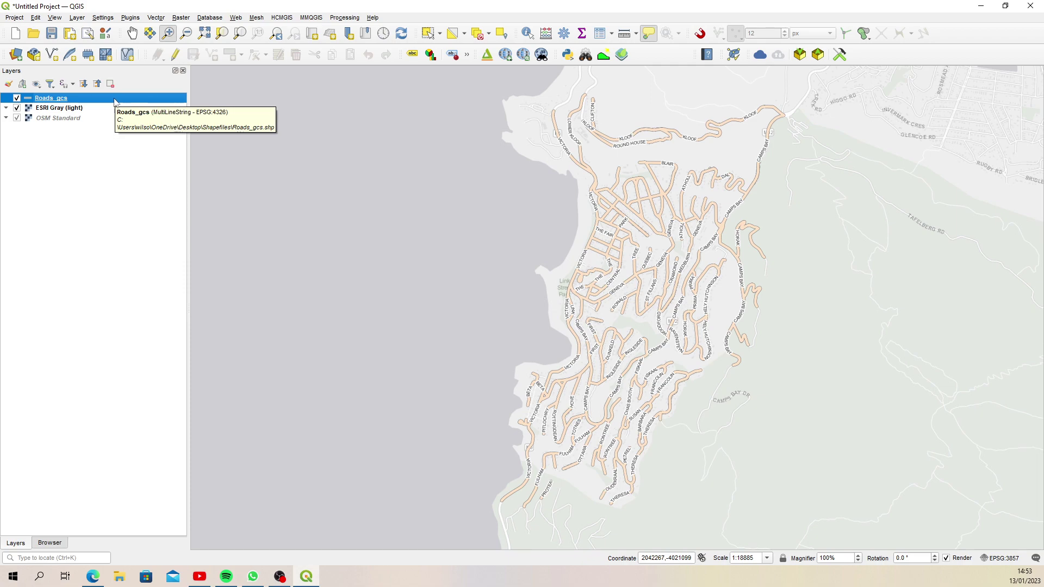
# - Set the Project Properties distance measurement units to Degrees and apply
pyautogui.click(15, 18)
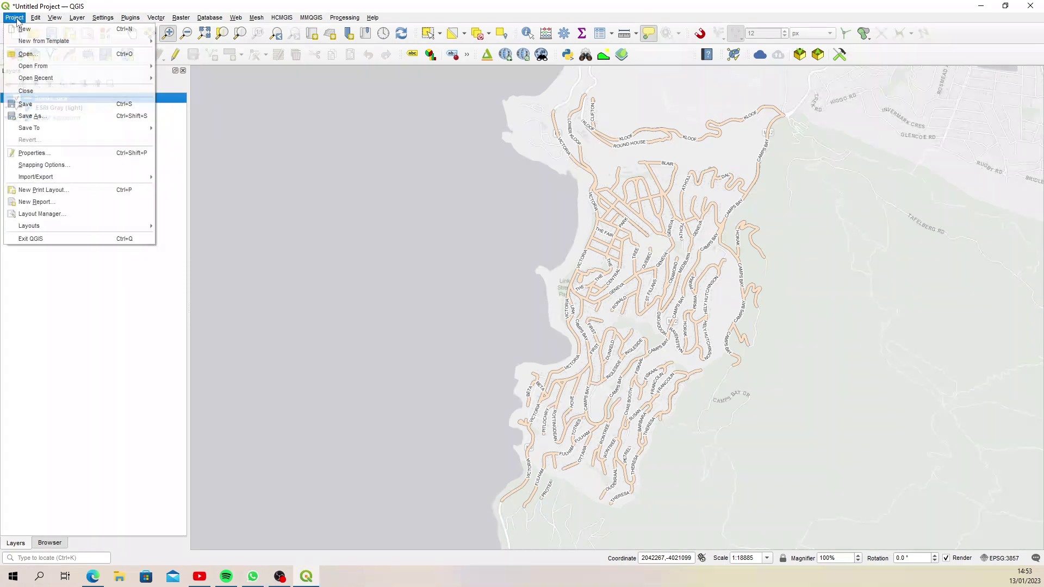
pyautogui.click(61, 157)
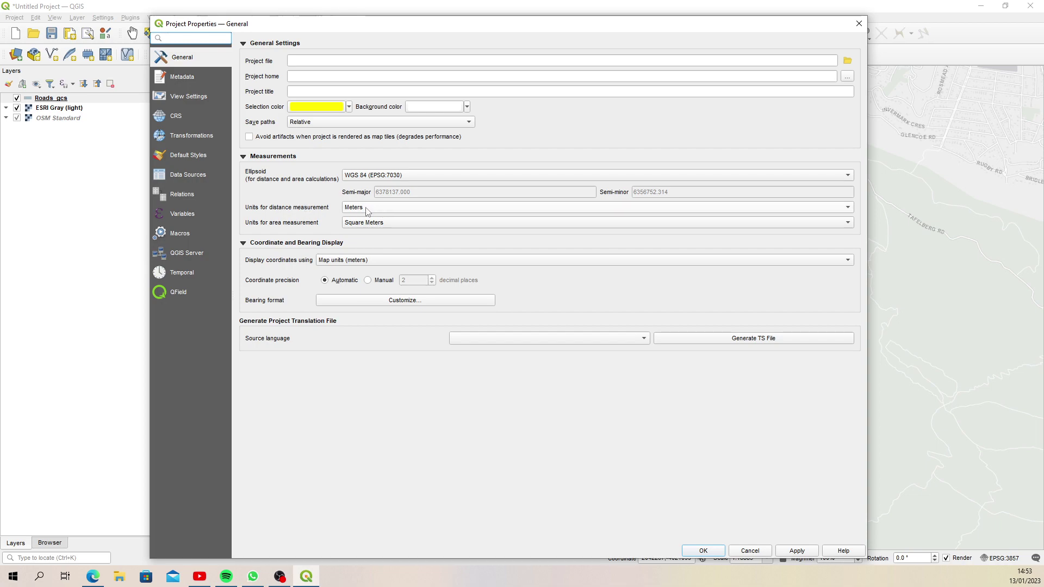
pyautogui.click(379, 212)
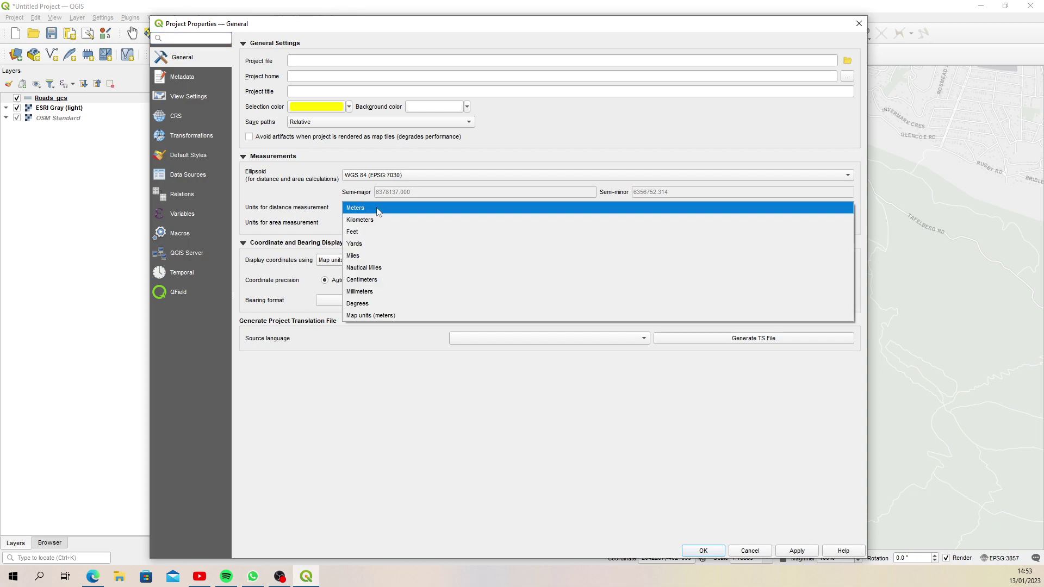
pyautogui.click(381, 303)
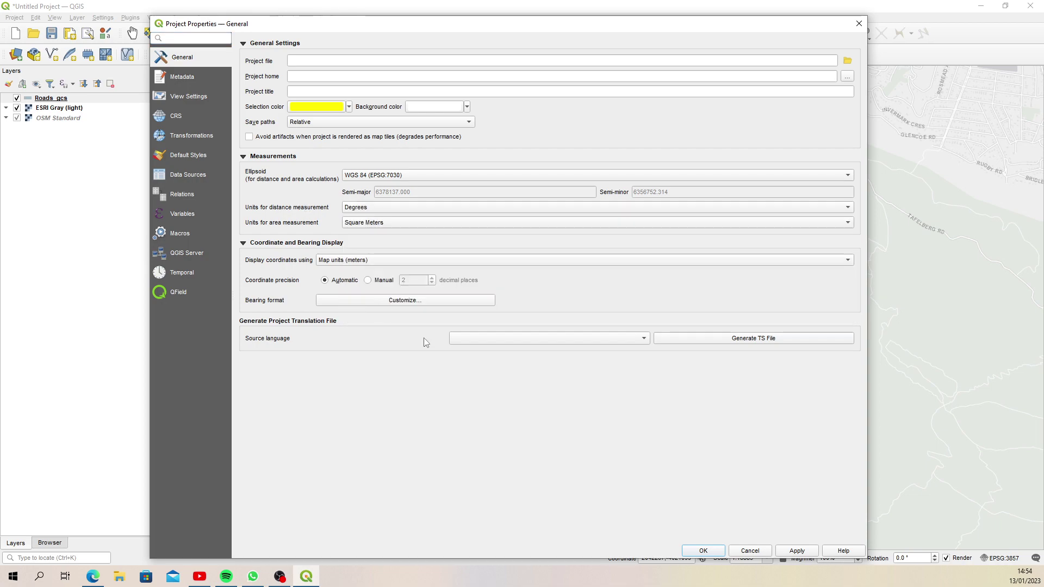
pyautogui.click(798, 551)
pyautogui.click(710, 552)
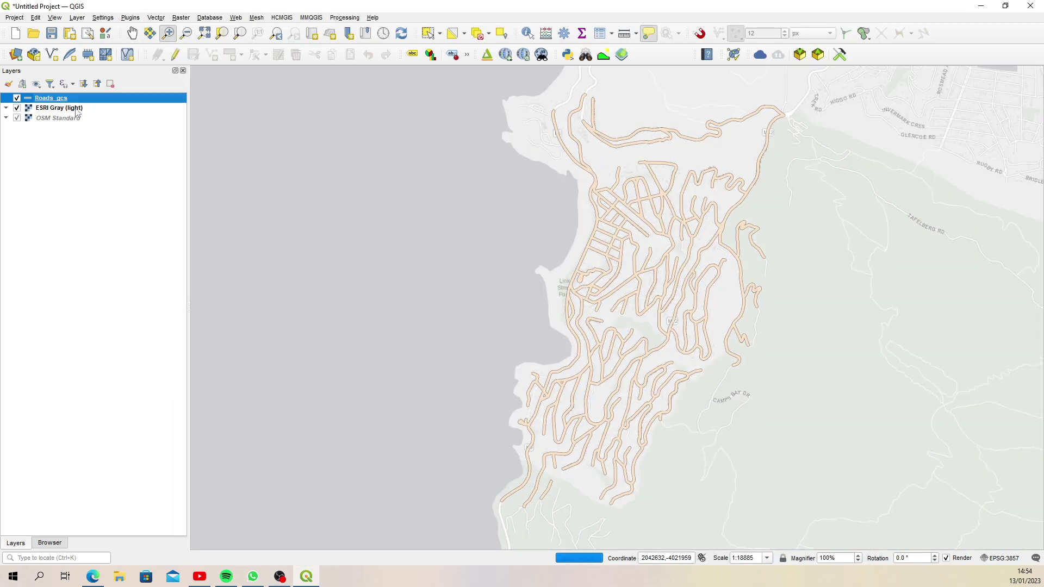
# - Recalculate DIST from road length in degrees (e.g. 0.002, 0.005) and save the edits
pyautogui.click(602, 35)
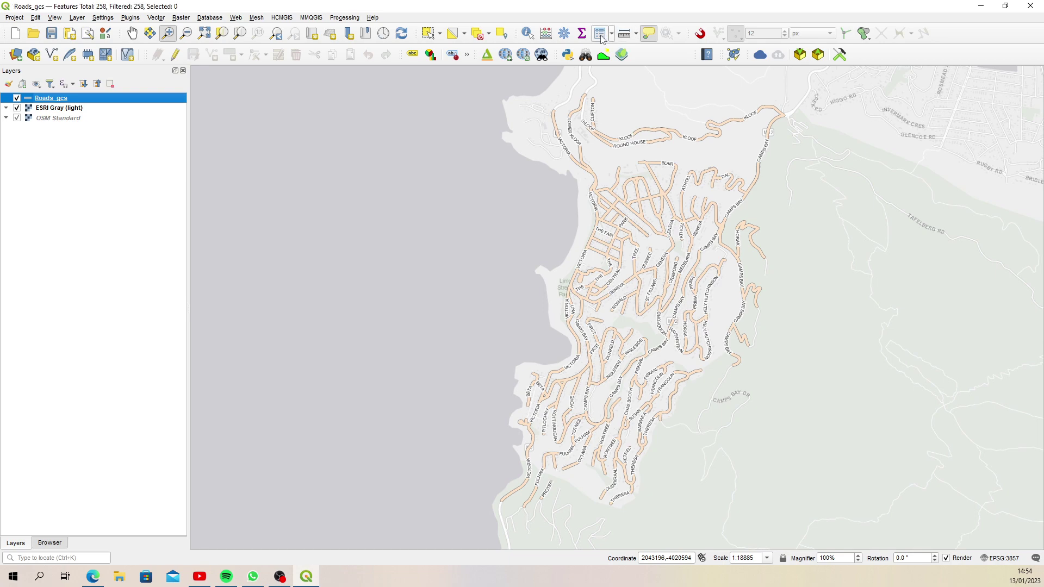
pyautogui.click(9, 21)
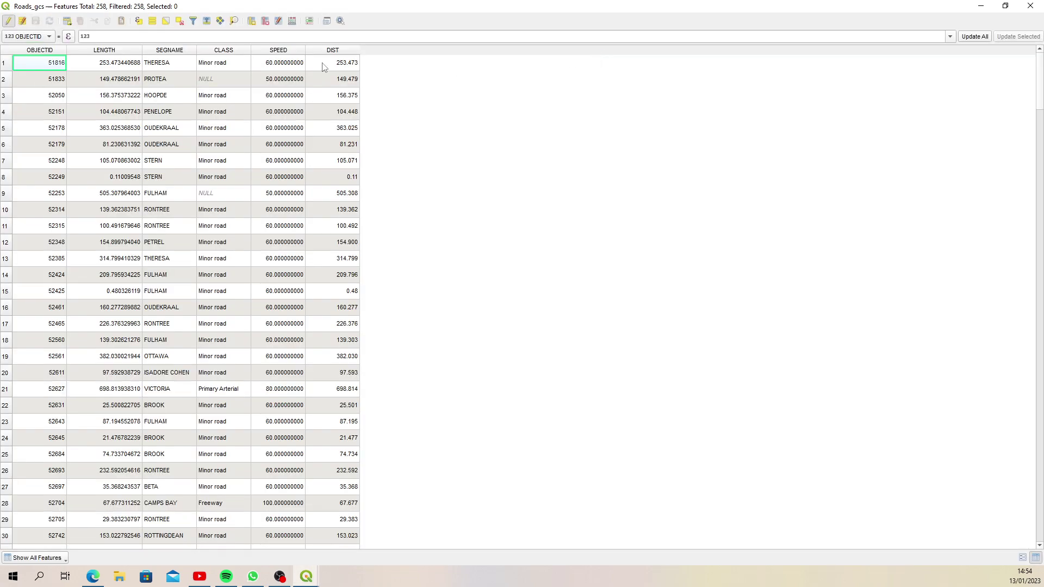
pyautogui.click(293, 22)
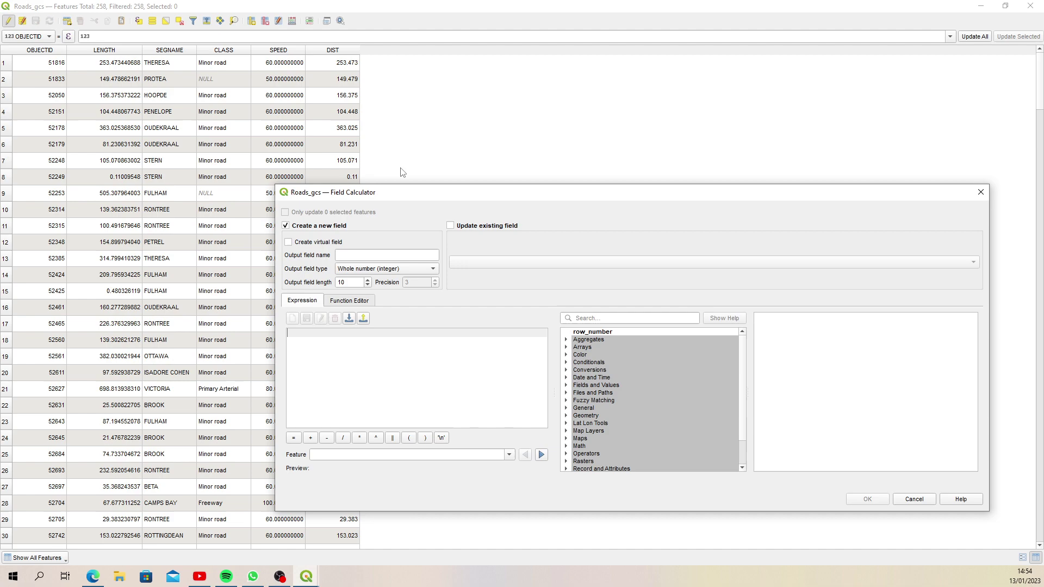
pyautogui.click(451, 226)
pyautogui.click(457, 262)
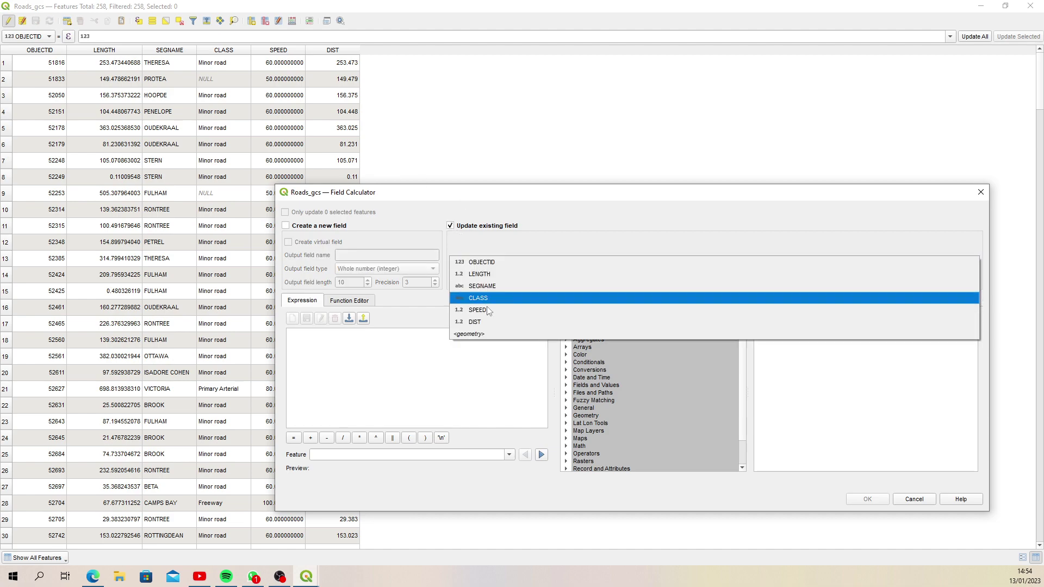
pyautogui.click(496, 322)
pyautogui.click(426, 338)
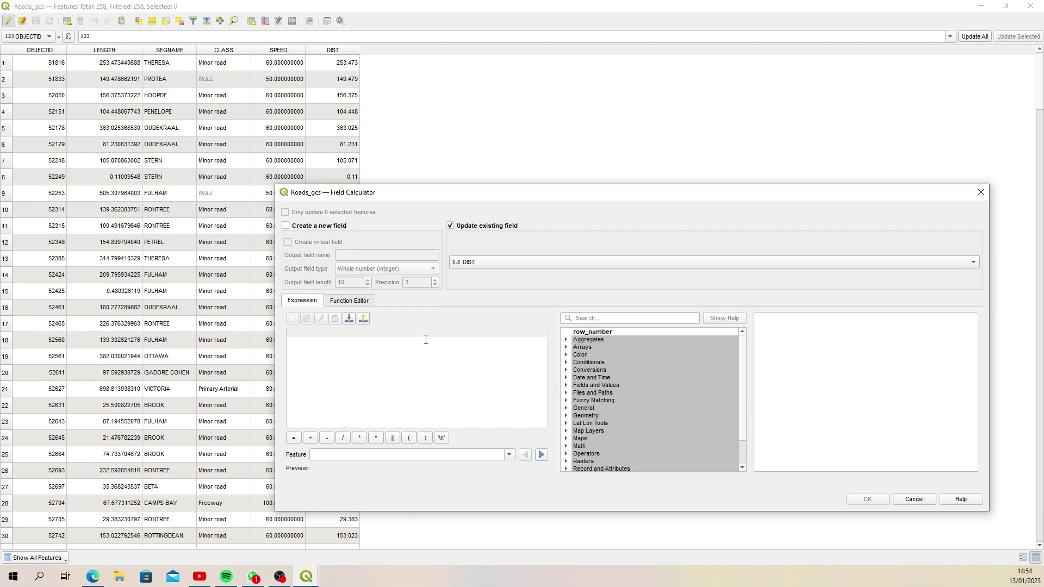
pyautogui.write('"')
pyautogui.write('length')
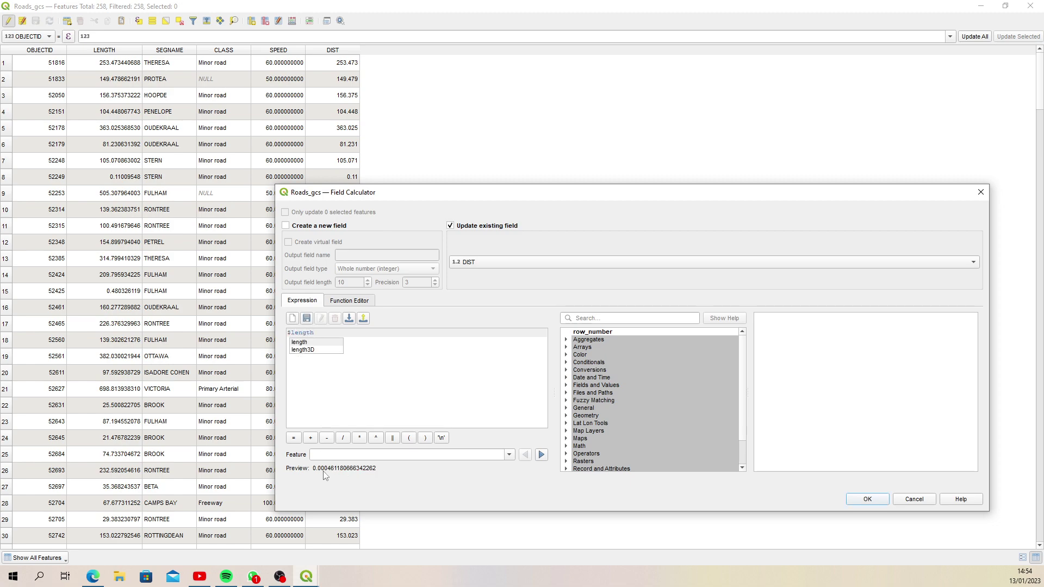
pyautogui.click(877, 500)
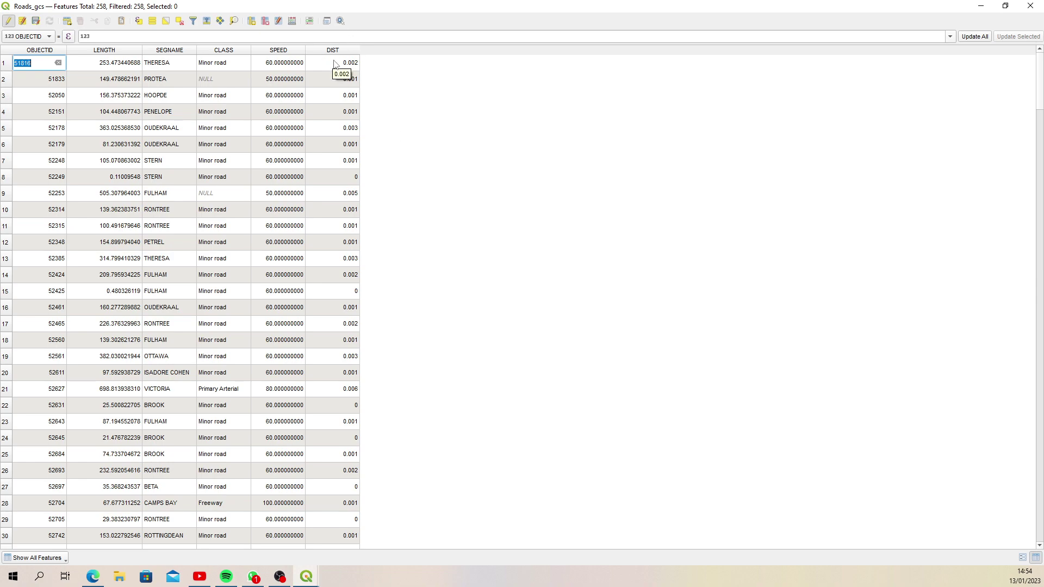
pyautogui.click(8, 21)
pyautogui.click(489, 298)
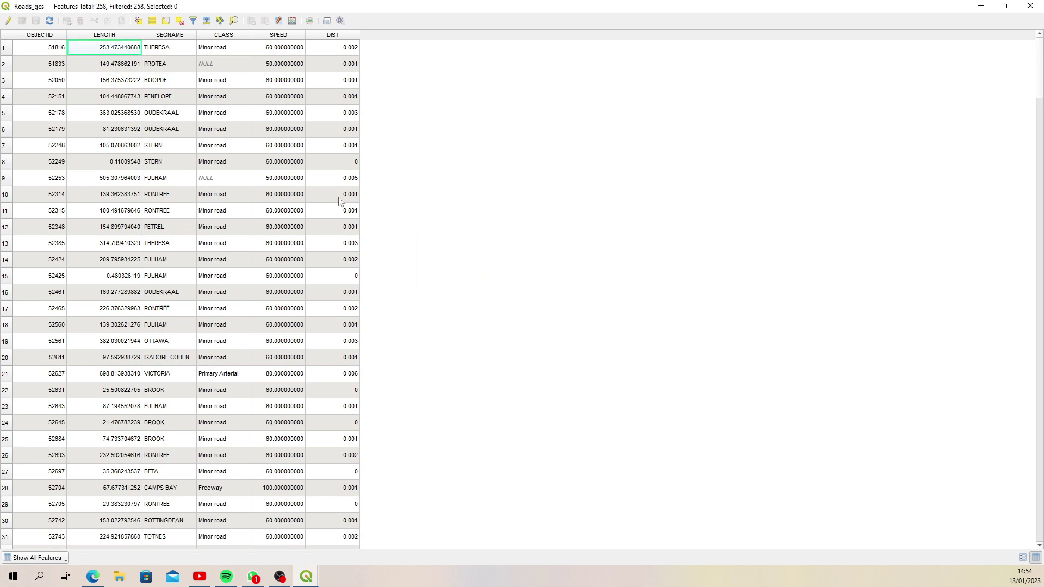
# - Switch project distance units back to Meters and reopen the Roads_gcs attribute table
pyautogui.click(1030, 6)
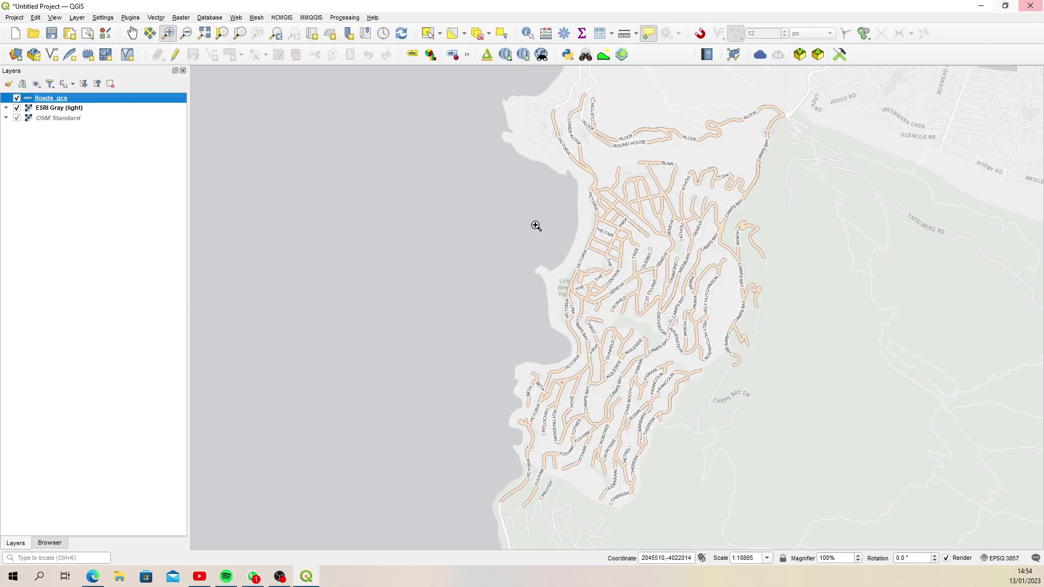
pyautogui.click(14, 18)
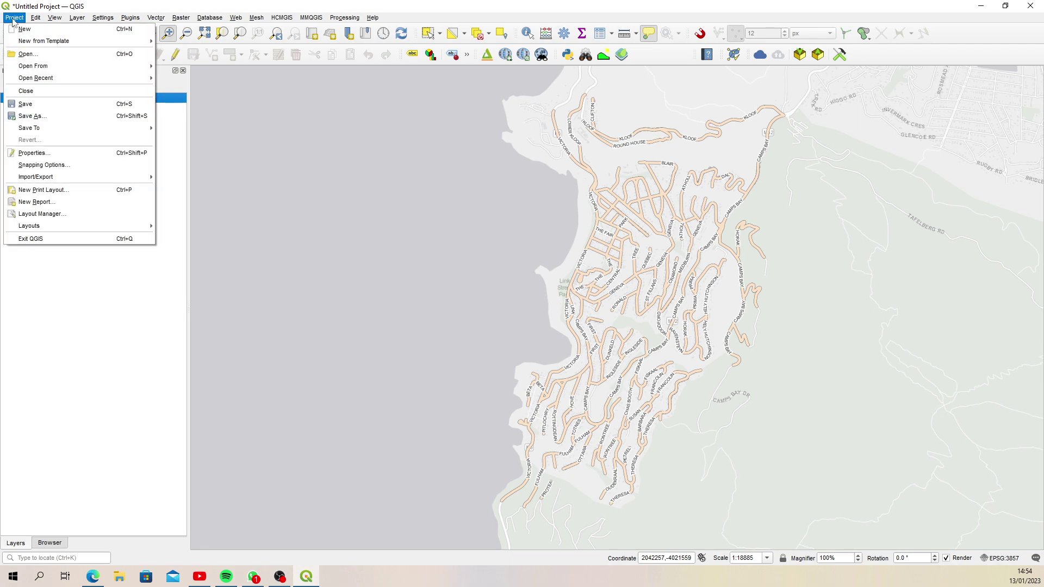
pyautogui.click(47, 156)
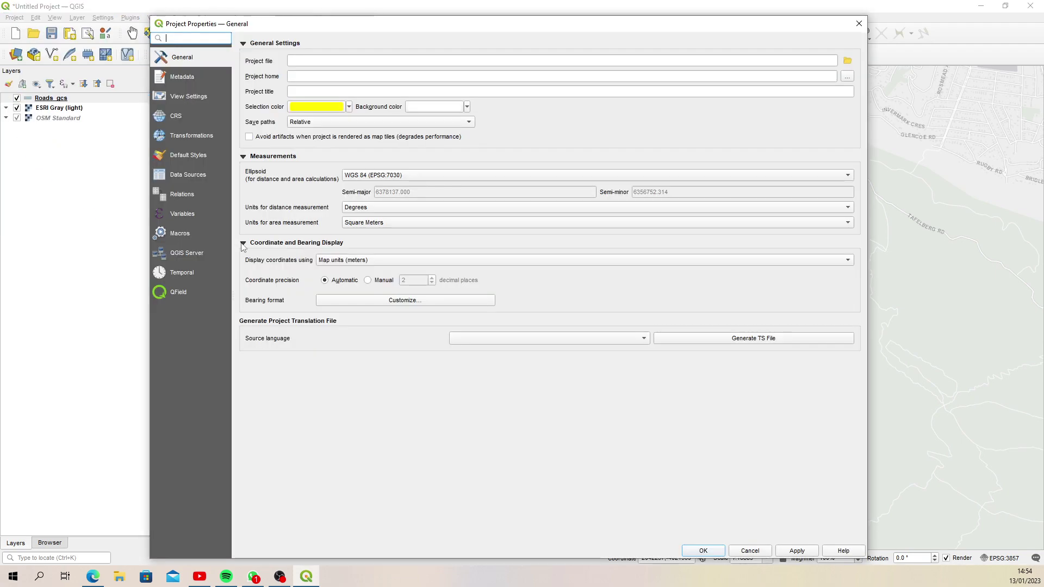
pyautogui.click(381, 209)
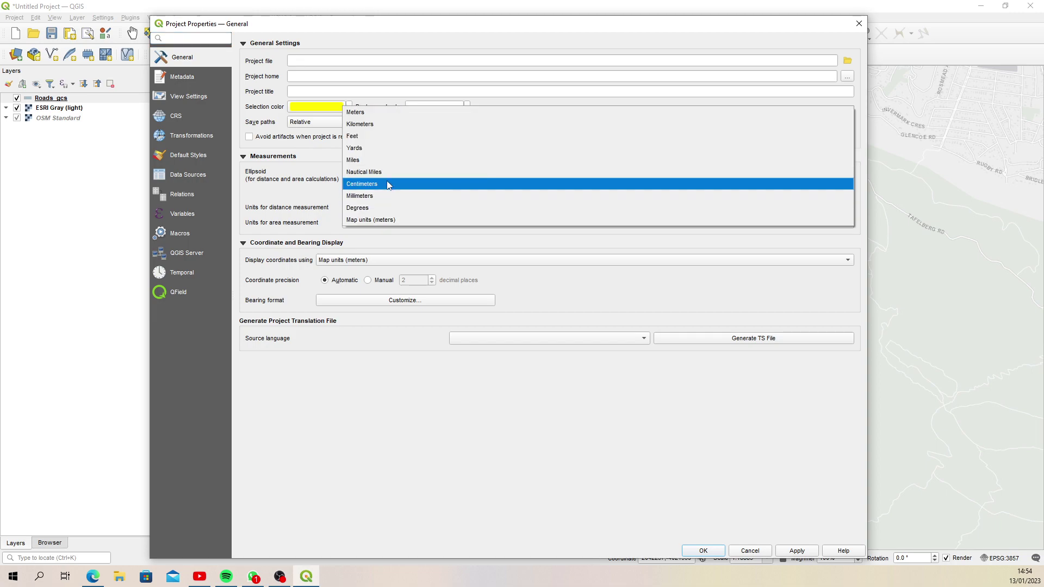
pyautogui.click(380, 112)
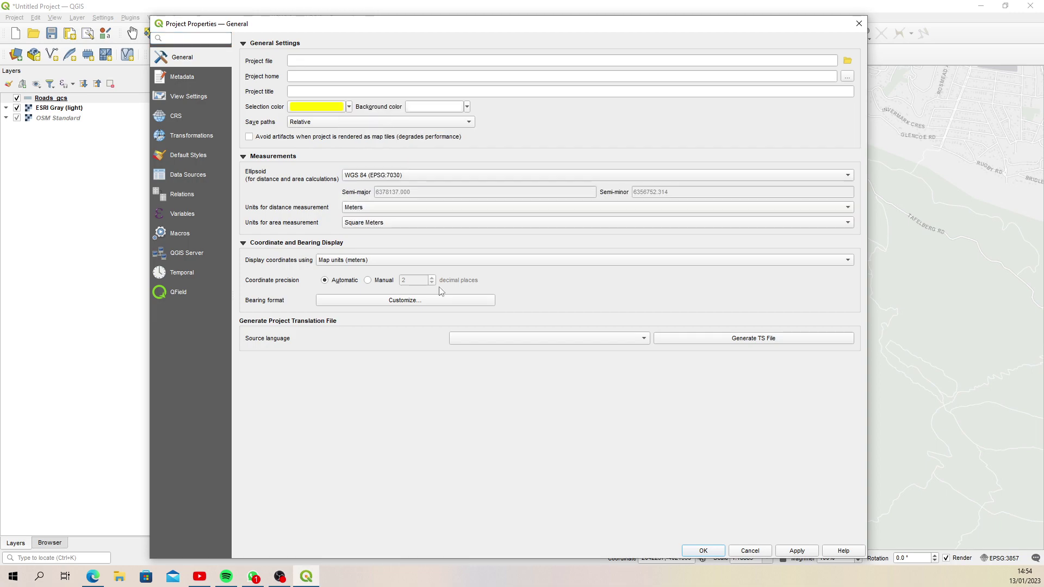
pyautogui.click(702, 551)
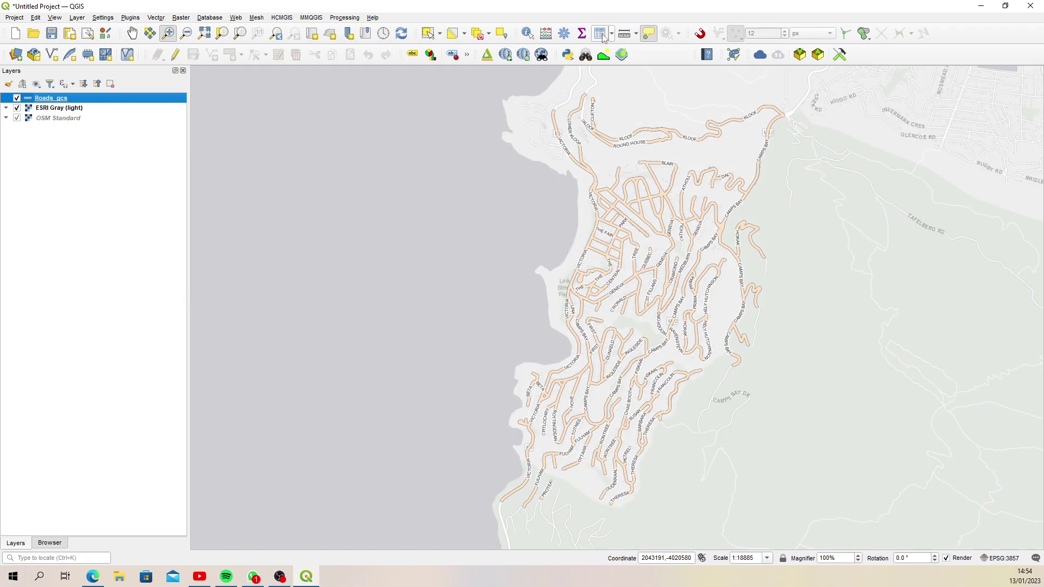
pyautogui.click(602, 35)
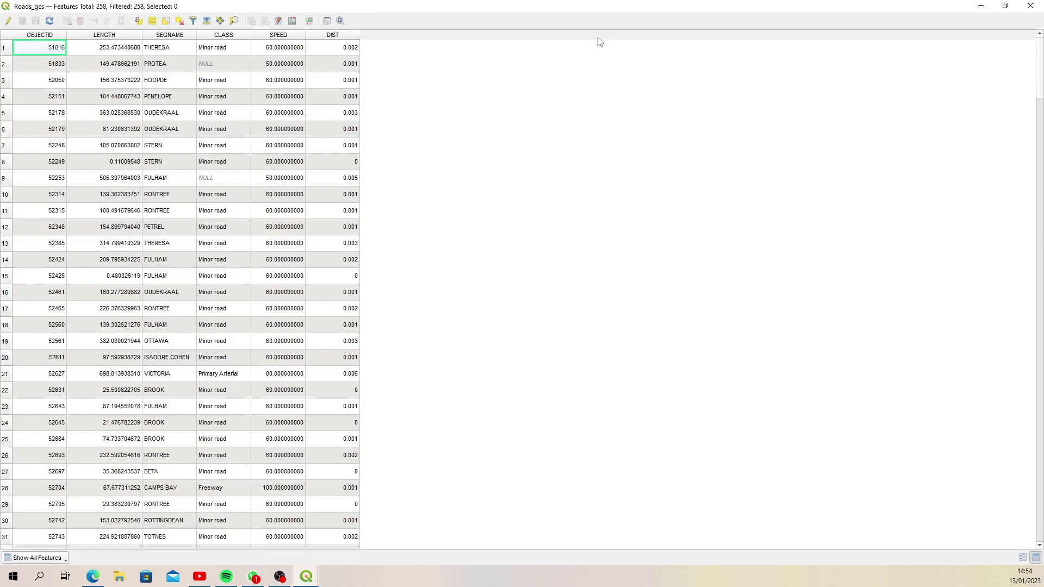
# - Recalculate DIST with $length, restoring meter lengths like 253.473 and 698.814
pyautogui.click(292, 21)
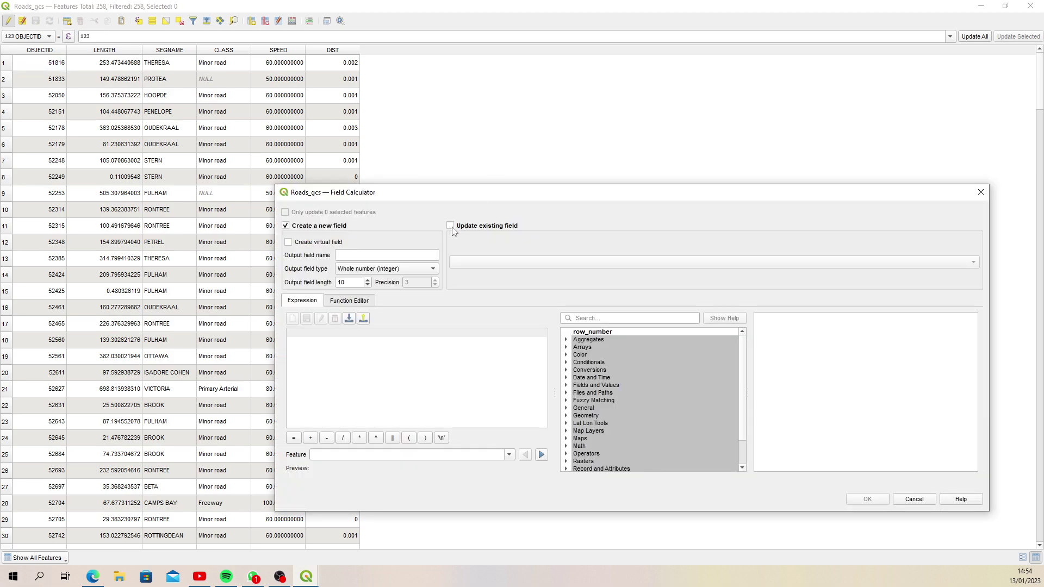
pyautogui.click(451, 226)
pyautogui.click(496, 263)
pyautogui.click(496, 323)
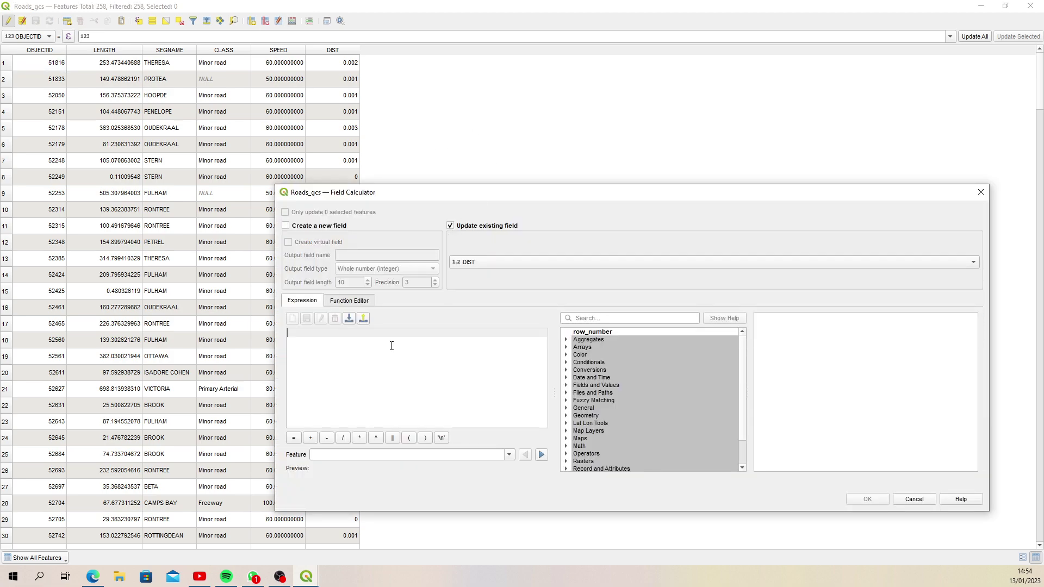
pyautogui.write('$length')
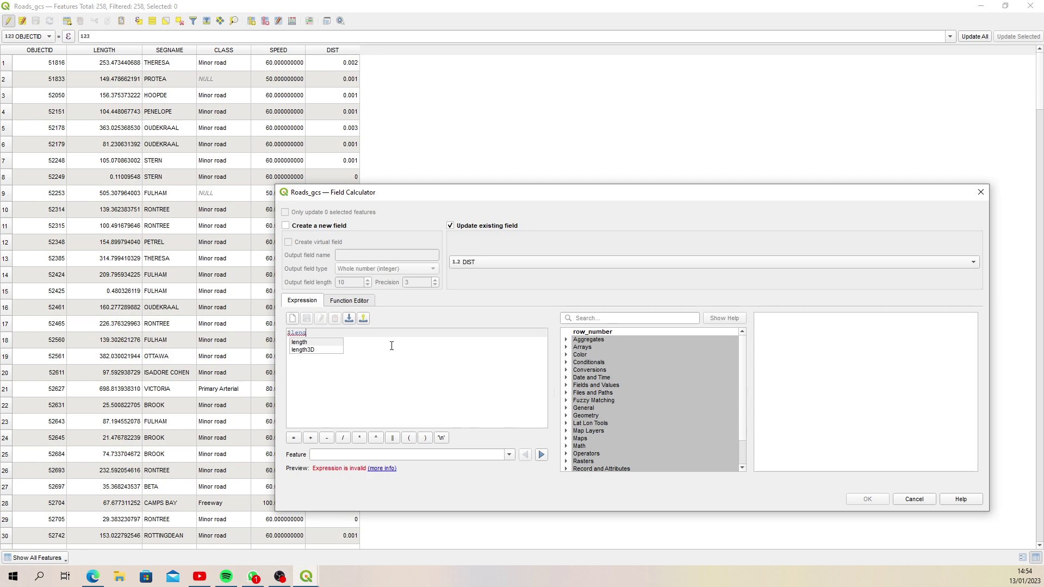
pyautogui.click(859, 502)
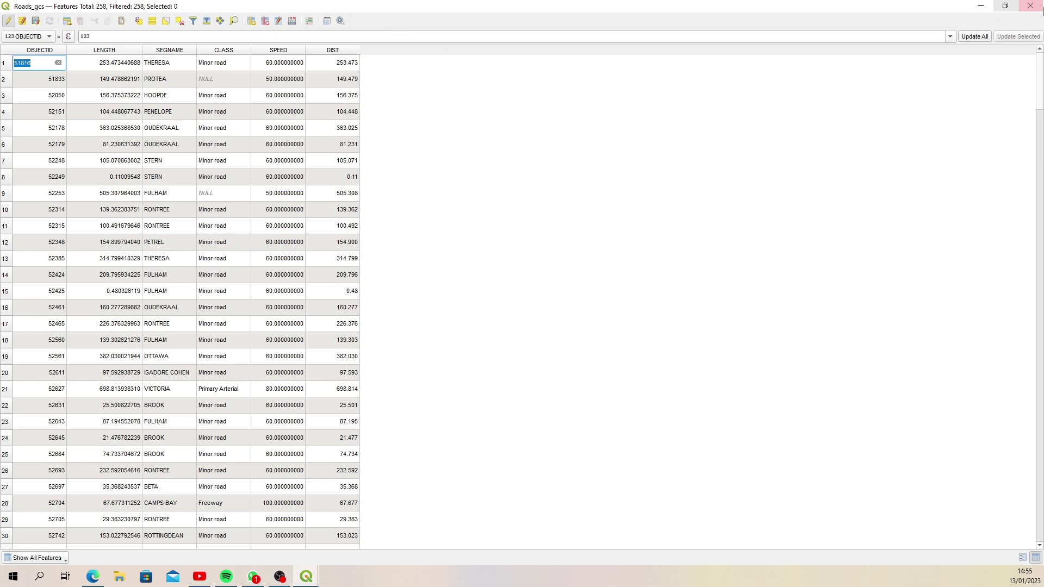
# - Save edits, then summarize DIST in Statistics: 258 roads, sum 44808.8, mean 173.677
pyautogui.click(1033, 6)
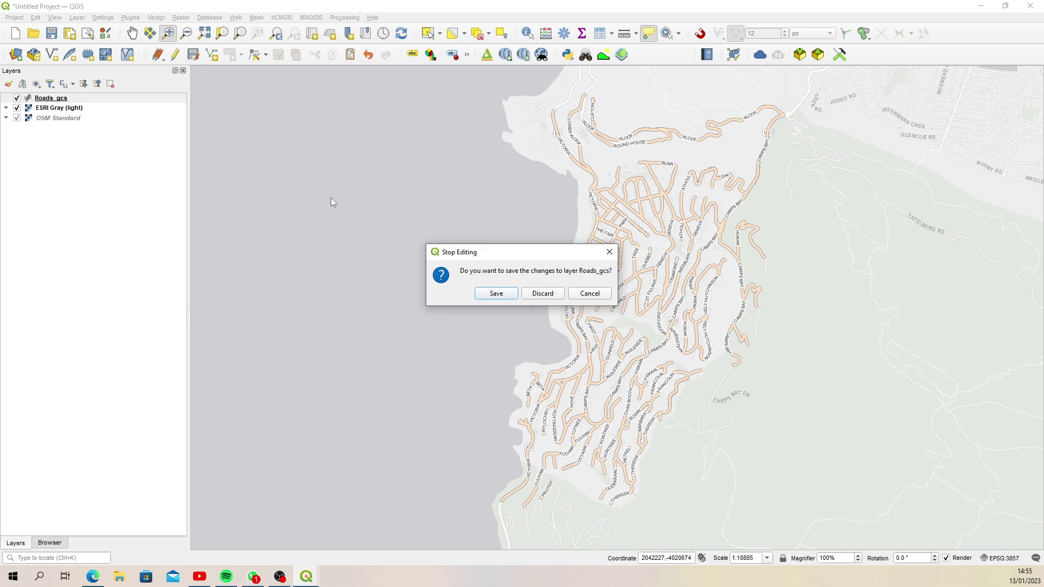
pyautogui.click(497, 295)
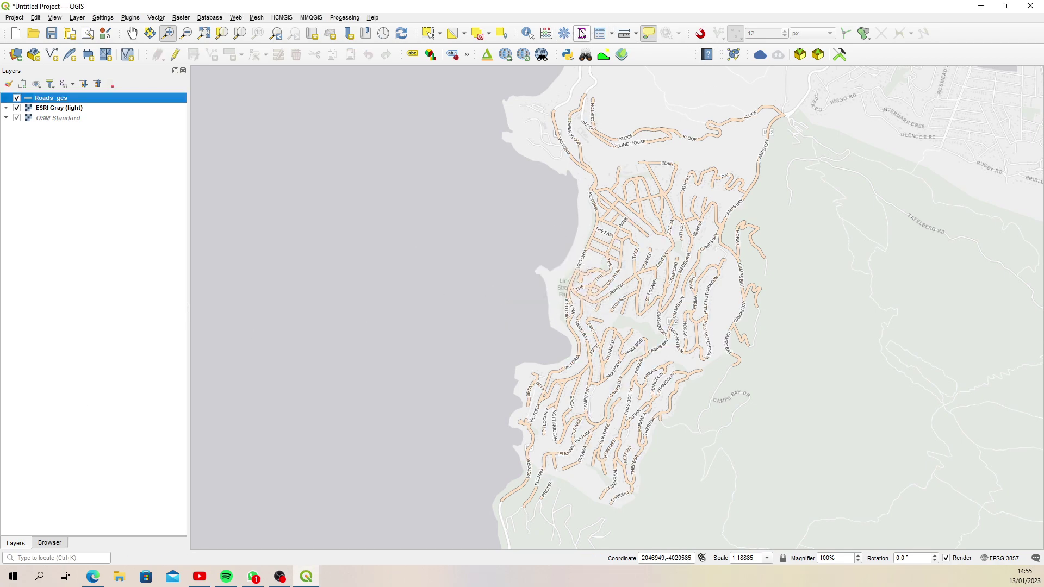
pyautogui.click(581, 33)
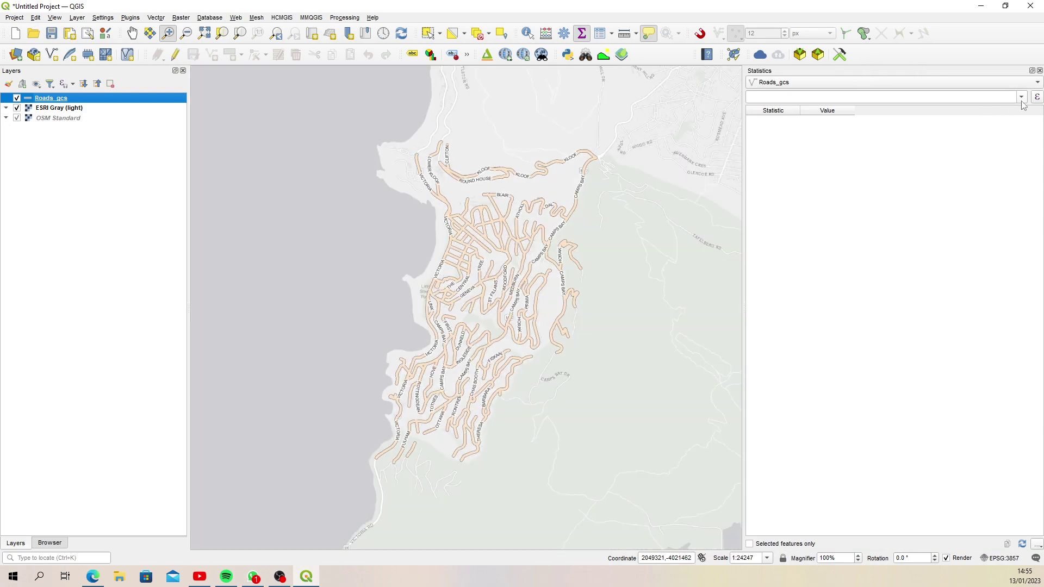
pyautogui.click(1022, 97)
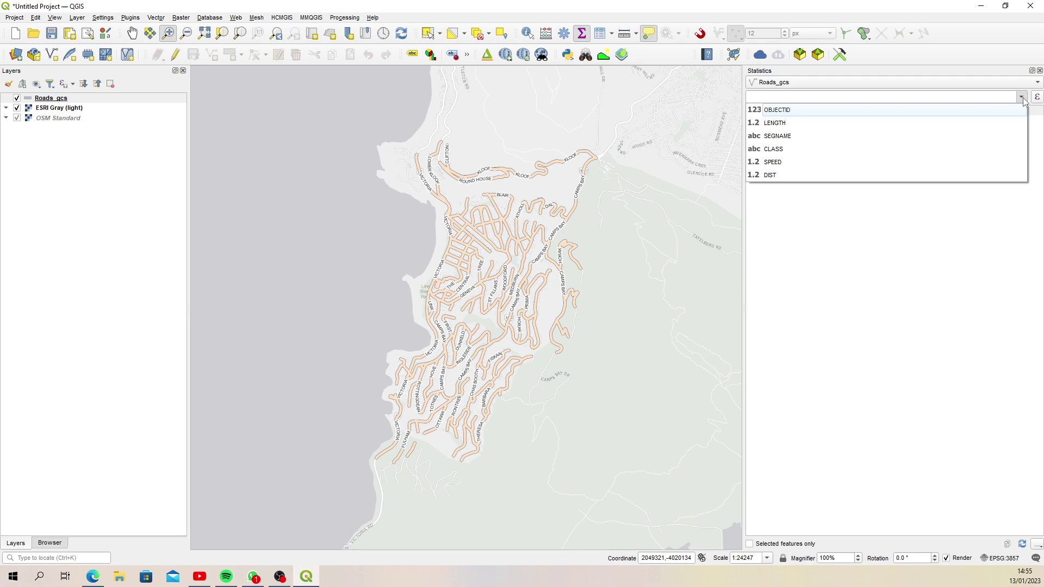
pyautogui.click(799, 177)
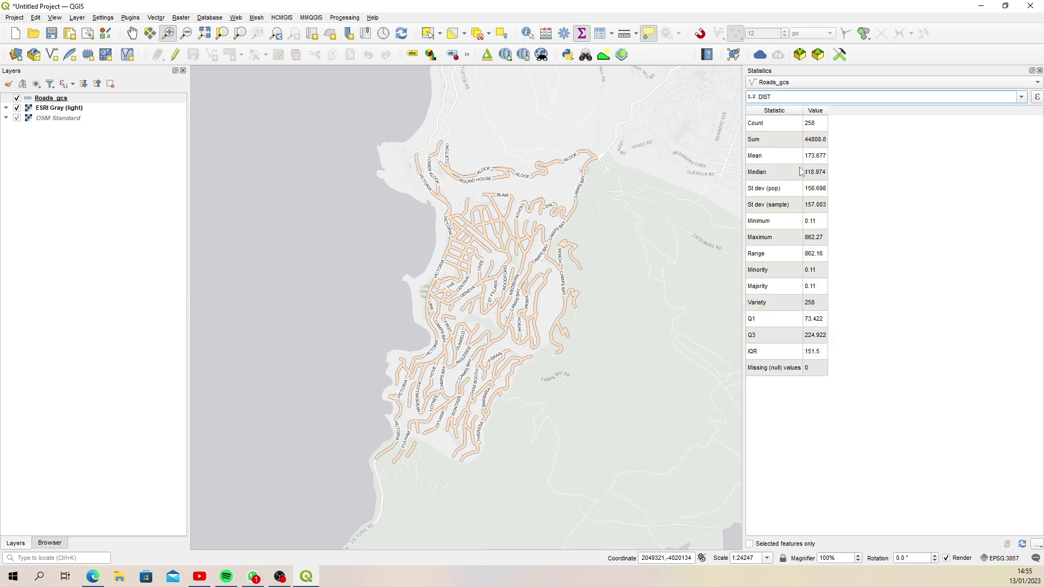
pyautogui.moveTo(828, 110); pyautogui.dragTo(862, 110)
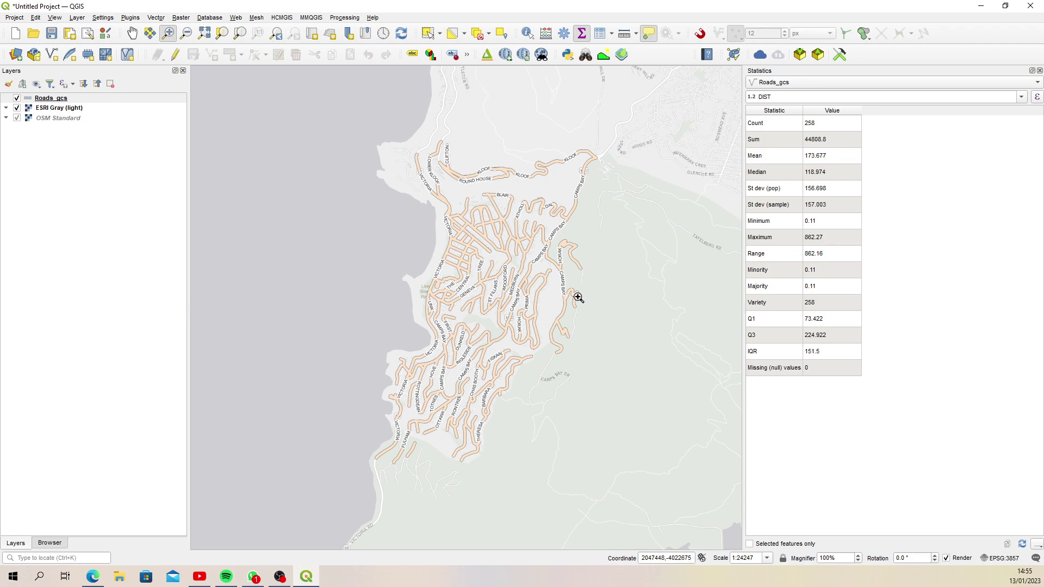
# - Restrict the DIST statistics to selected features only and select the THE MEAD road segment
pyautogui.click(428, 33)
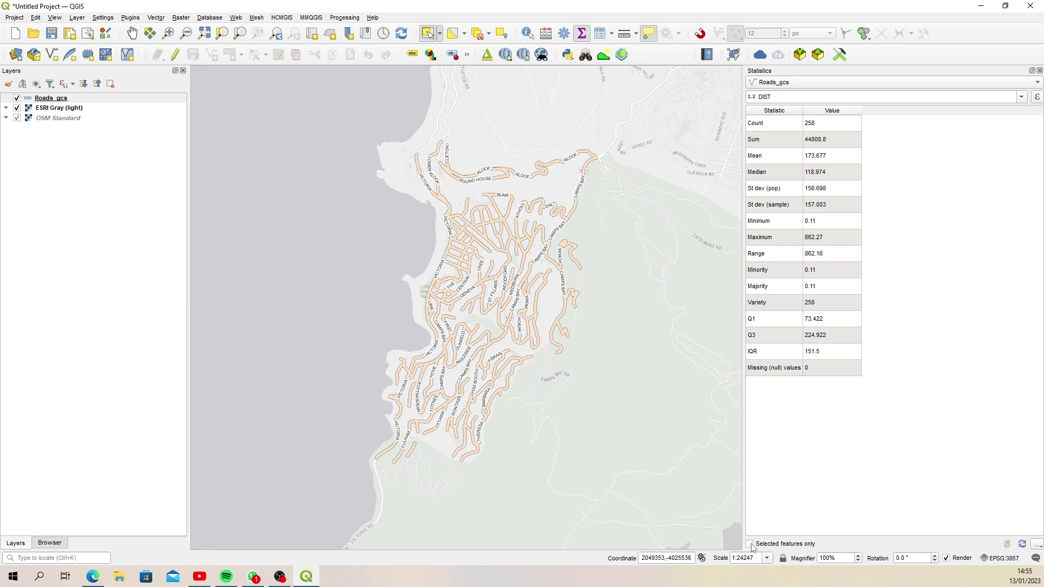
pyautogui.click(751, 544)
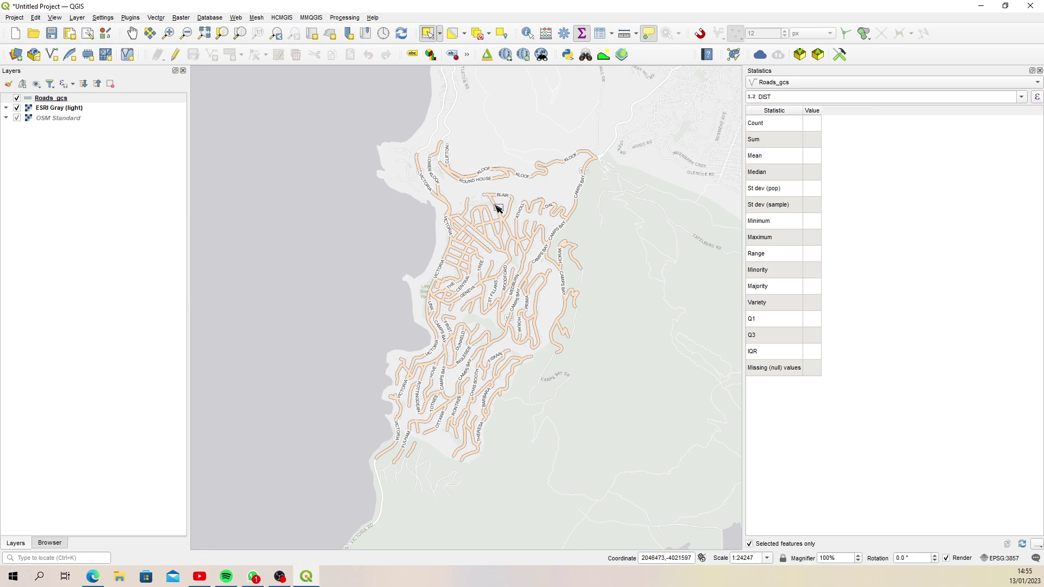
pyautogui.scroll(3, 462, 256)
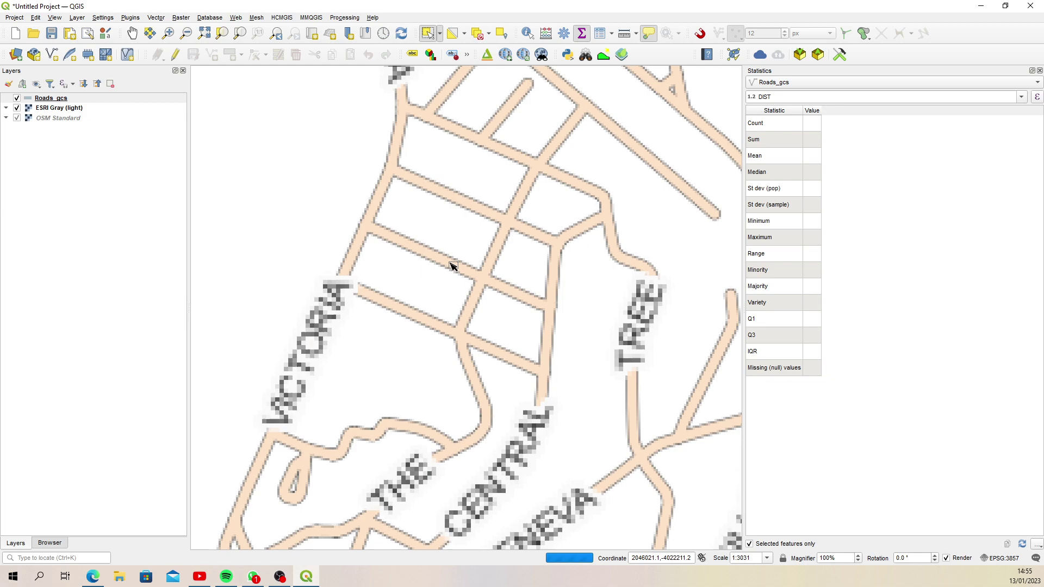
pyautogui.moveTo(416, 289); pyautogui.dragTo(394, 334)
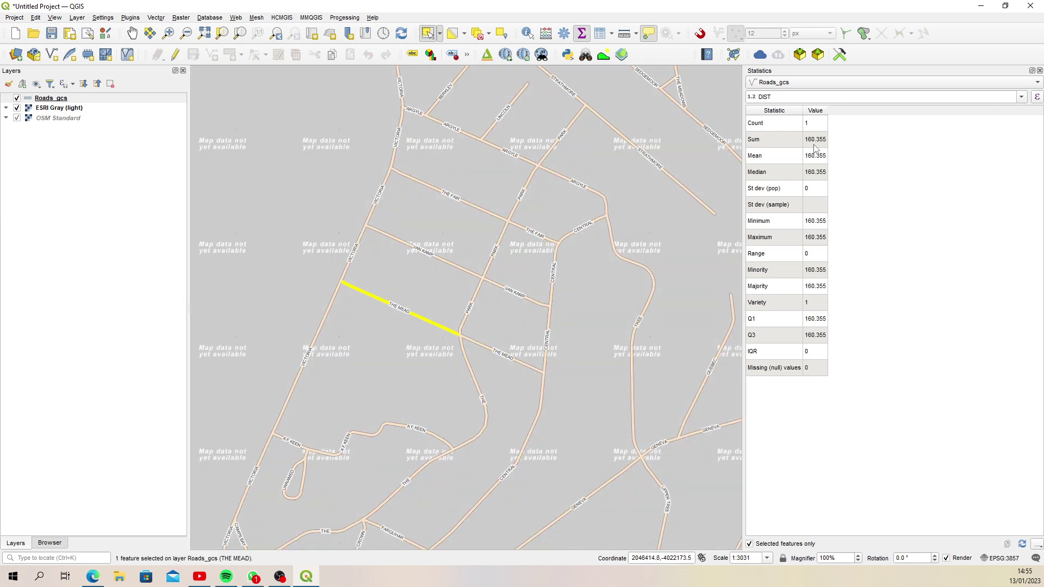
# - Add four more parallel road segments, including THE FAIR, giving a DIST sum of 626.622
pyautogui.scroll(-1, 490, 265)
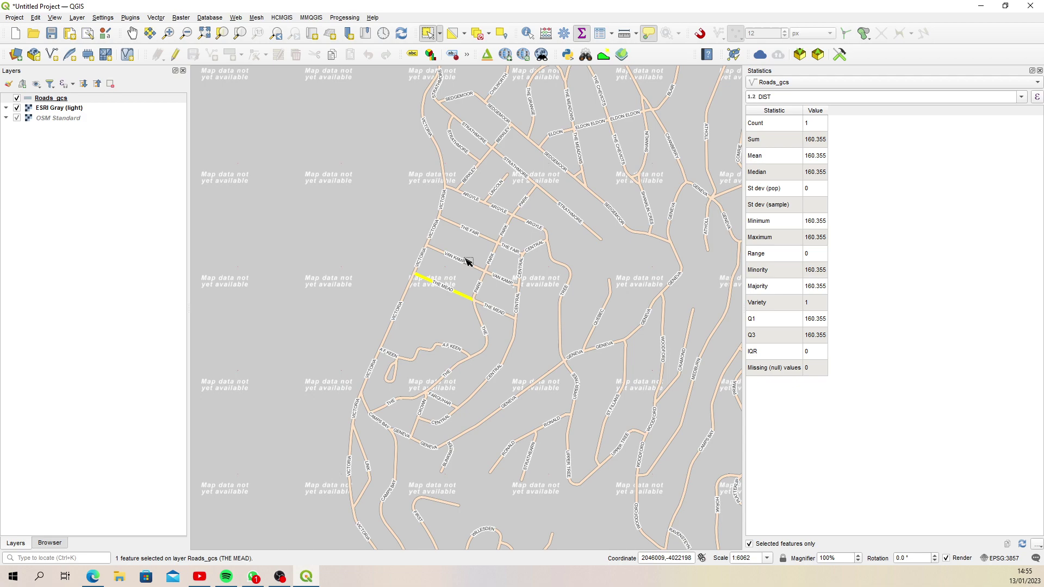
pyautogui.click(455, 272)
pyautogui.keyDown('shift'); pyautogui.click(465, 255); pyautogui.keyUp('shift')
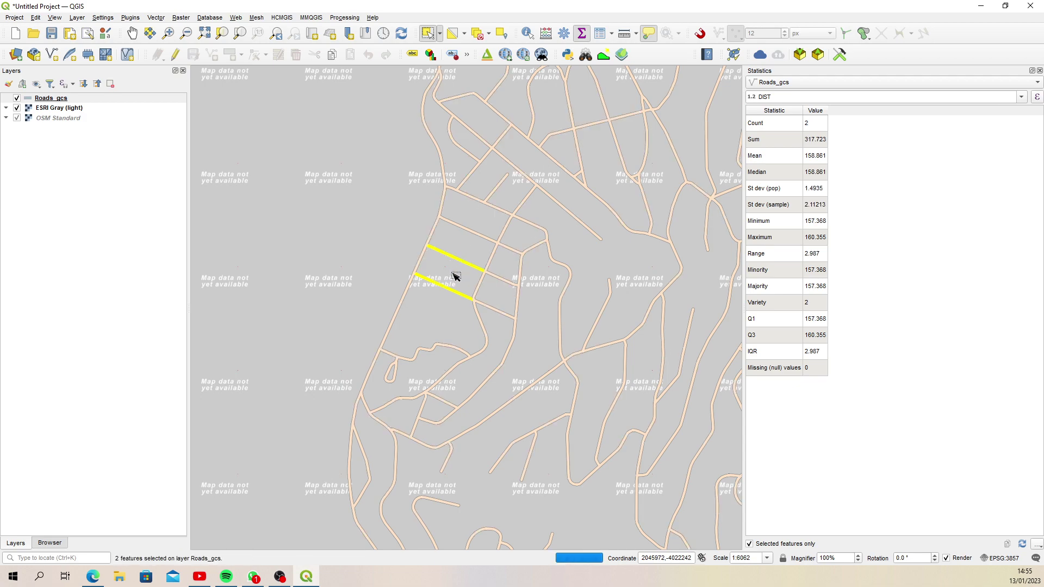
pyautogui.keyDown('shift'); pyautogui.click(466, 229); pyautogui.keyUp('shift')
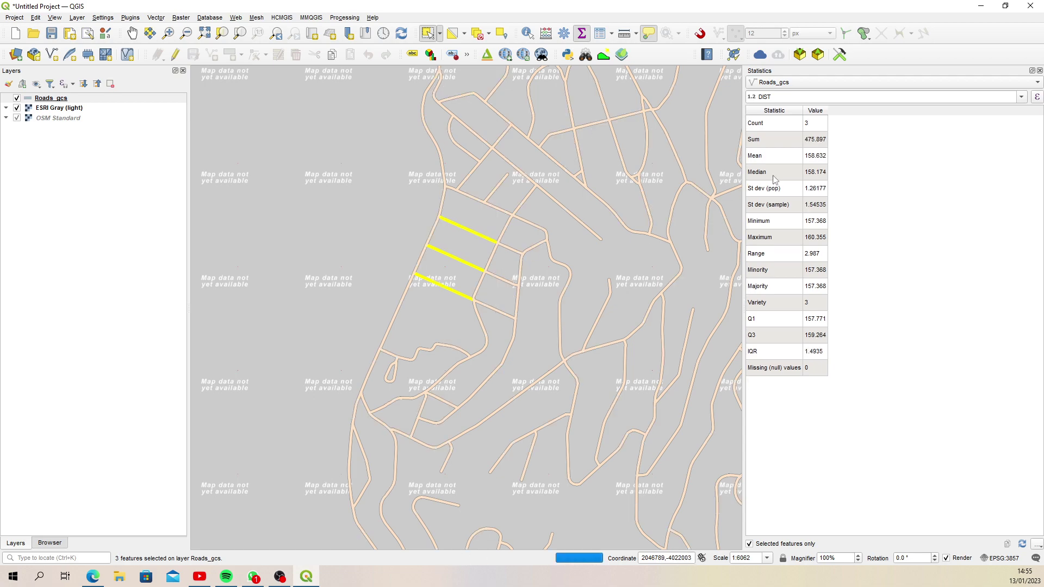
pyautogui.keyDown('shift'); pyautogui.click(498, 209); pyautogui.keyUp('shift')
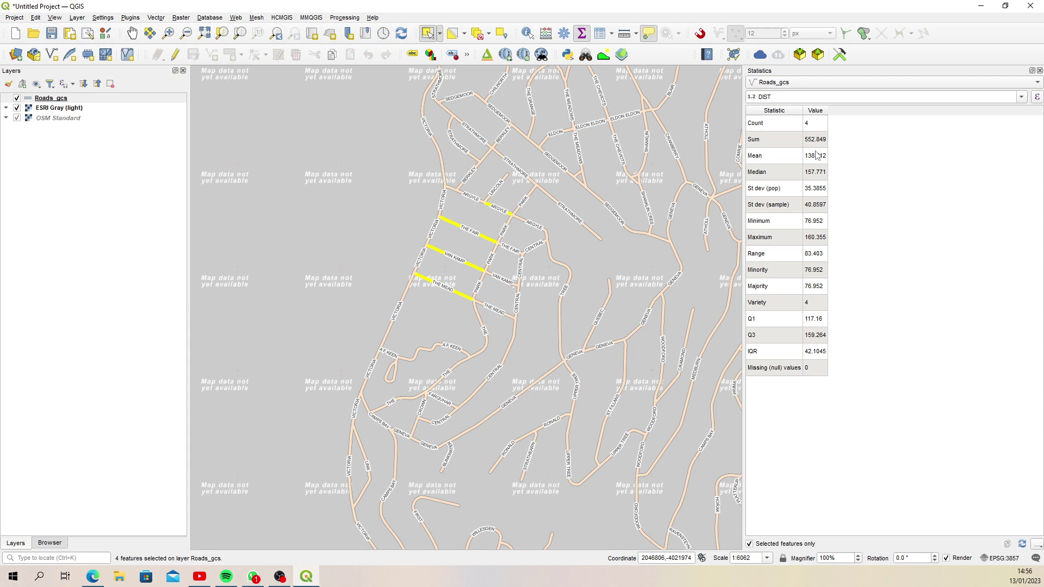
pyautogui.keyDown('shift'); pyautogui.click(458, 218); pyautogui.keyUp('shift')
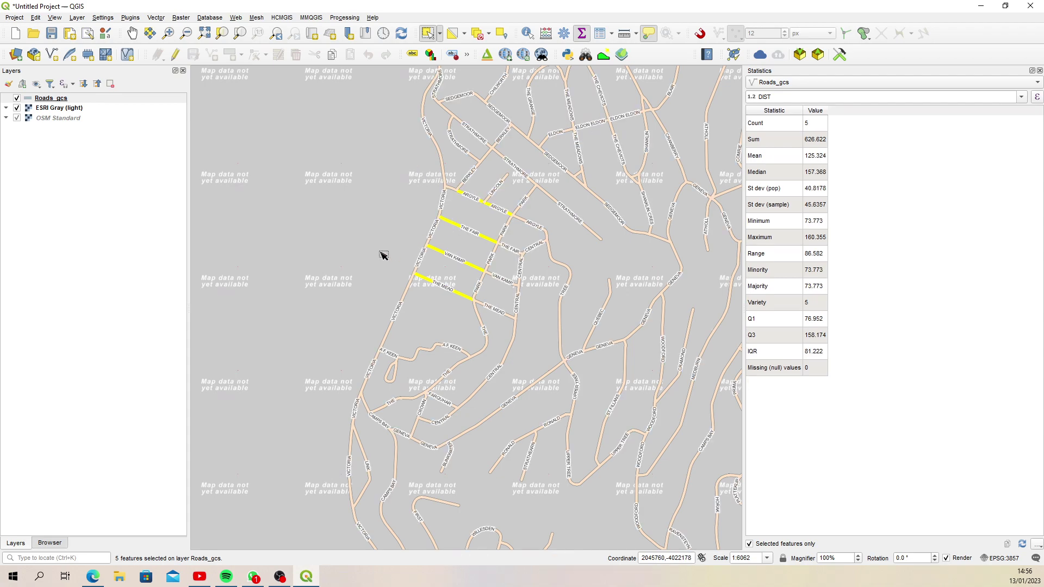
# - Box-select the 51 southern roads (DIST sum 10020.3), then clear the selection
pyautogui.scroll(-2, 382, 312)
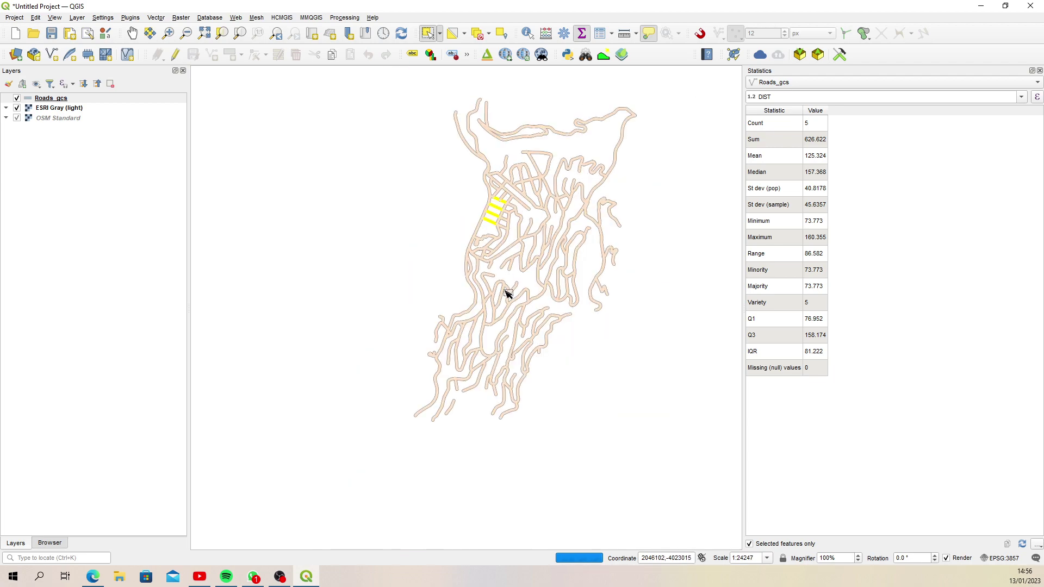
pyautogui.moveTo(580, 337); pyautogui.dragTo(387, 447)
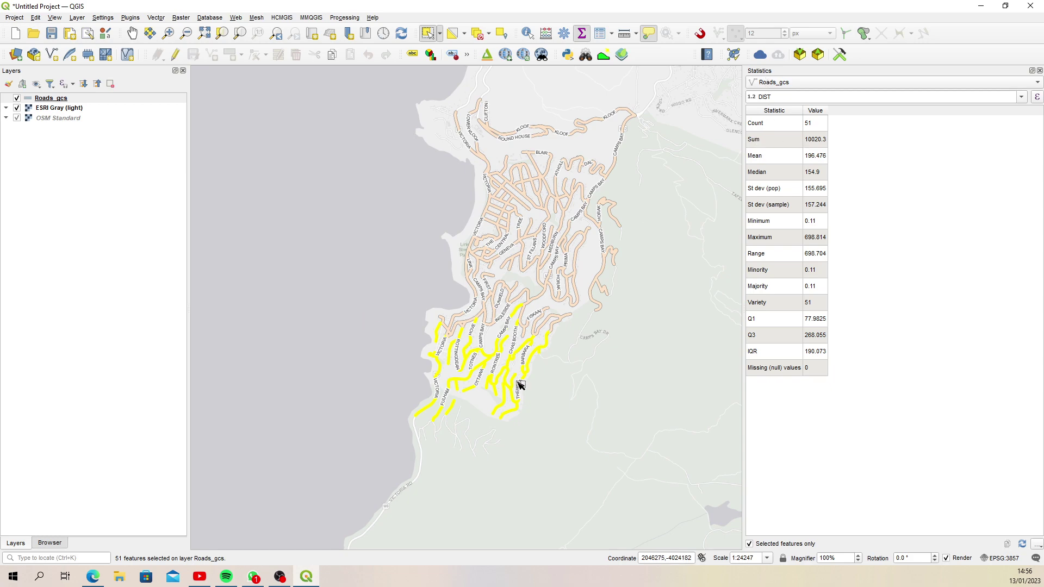
pyautogui.click(578, 384)
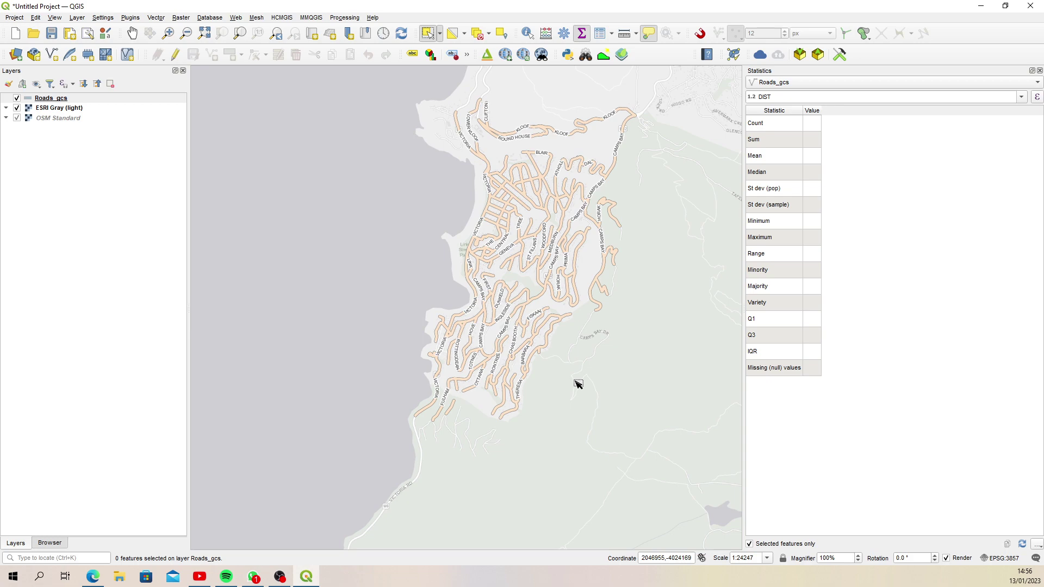